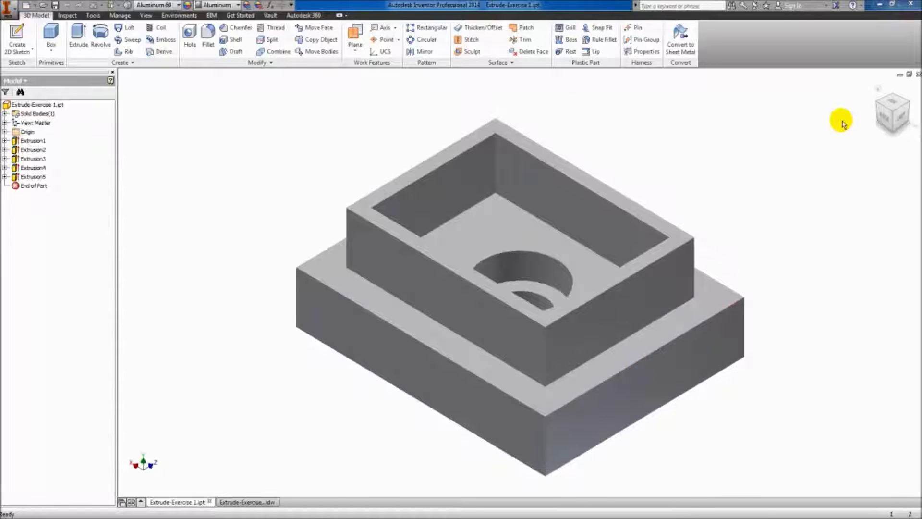
Step: Examine the finished Extrude-Exercise 1 part and the dimensioned plan, front and side views in its drawing
{"action": "left_click", "coordinate": [879, 90]}
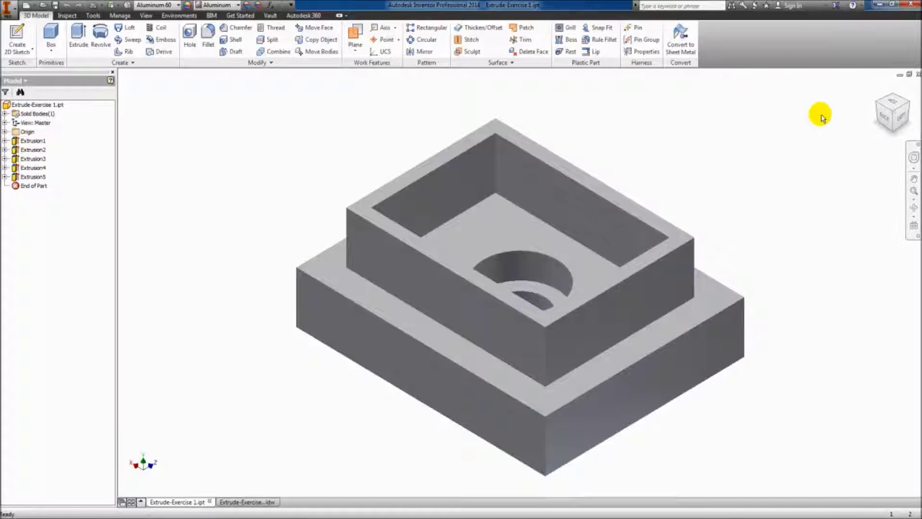
{"action": "left_click", "coordinate": [877, 104]}
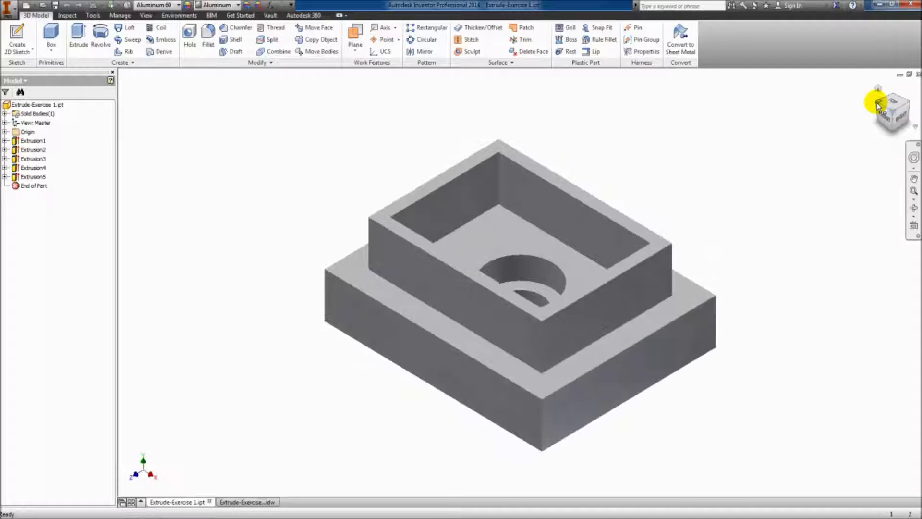
{"action": "left_click", "coordinate": [892, 104]}
{"action": "left_click", "coordinate": [884, 96]}
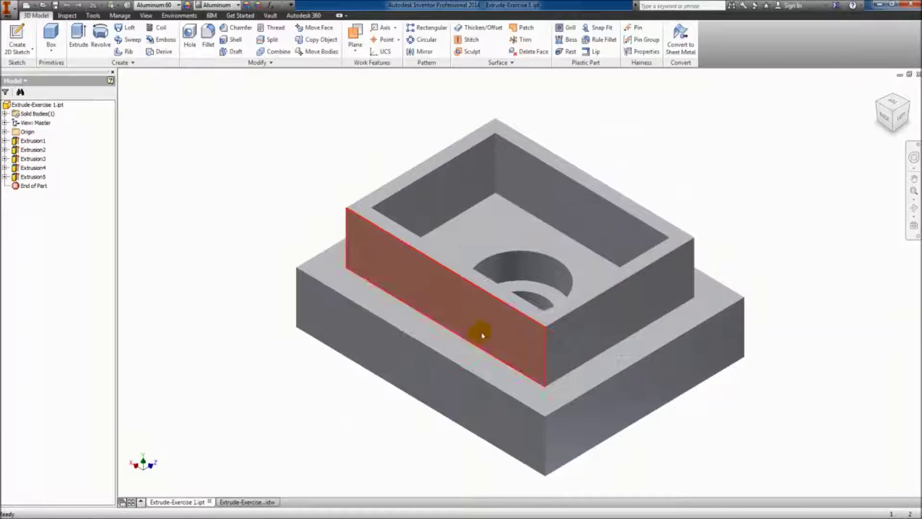
{"action": "left_click", "coordinate": [240, 502]}
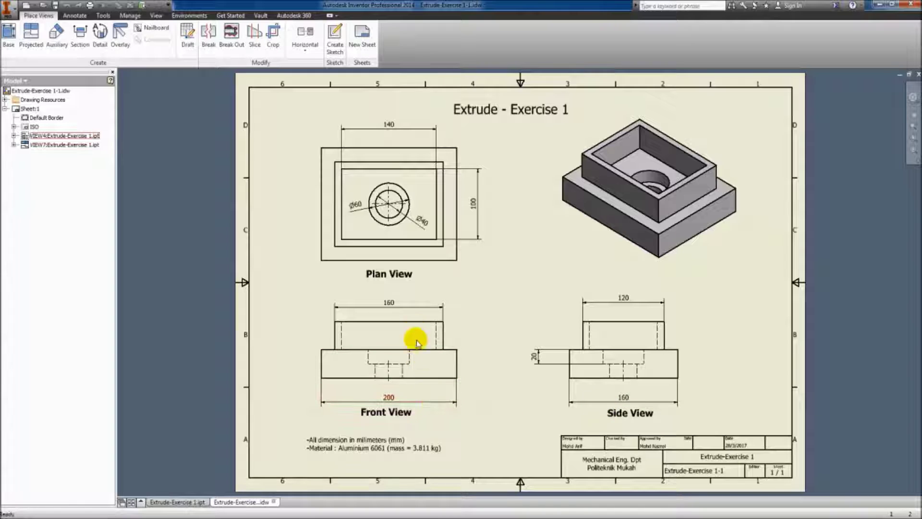
{"action": "left_click", "coordinate": [478, 234]}
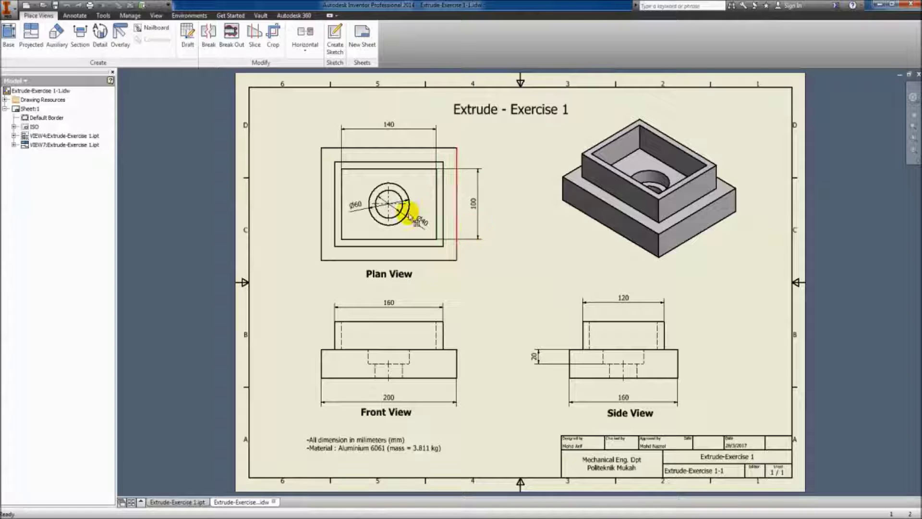
Step: Create a new part file from the metric Standard (mm).ipt template
{"action": "left_click", "coordinate": [7, 13]}
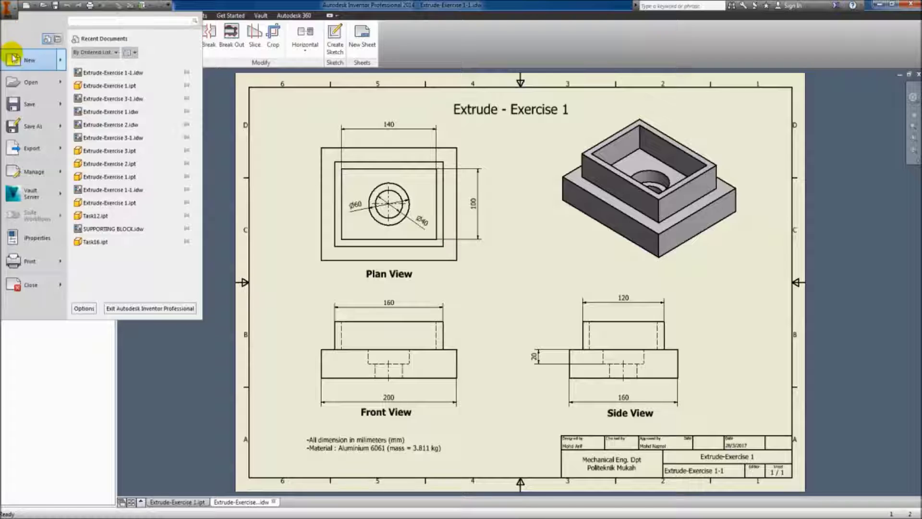
{"action": "left_click", "coordinate": [14, 60]}
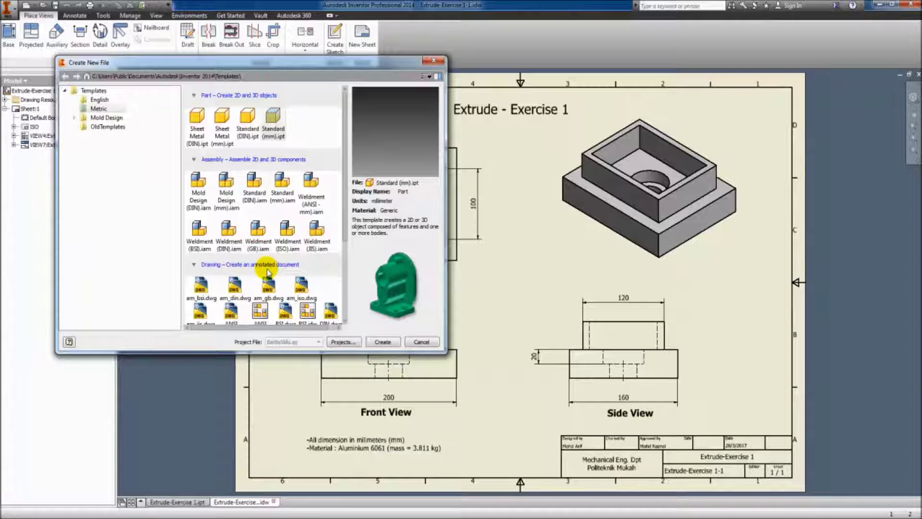
{"action": "scroll", "coordinate": [347, 240], "scroll_direction": "down", "scroll_amount": 3}
{"action": "scroll", "coordinate": [348, 280], "scroll_direction": "down", "scroll_amount": 1}
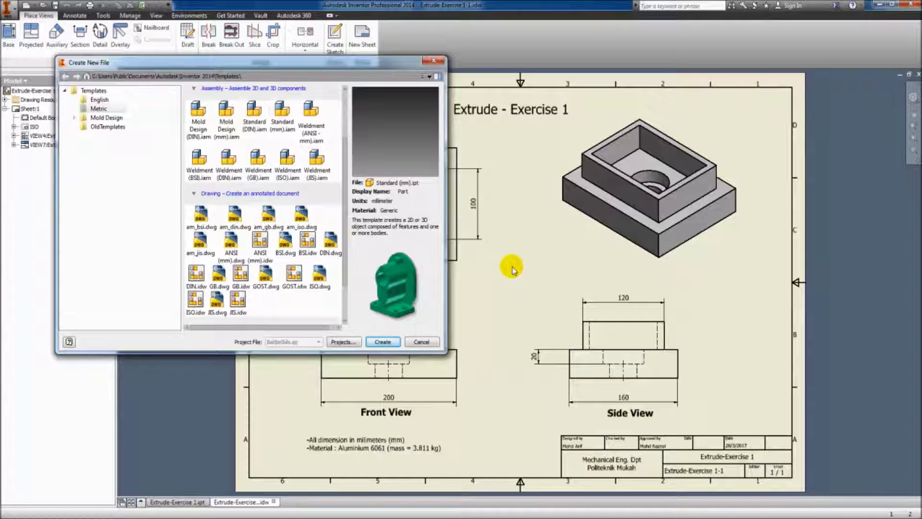
{"action": "scroll", "coordinate": [344, 263], "scroll_direction": "down", "scroll_amount": 2}
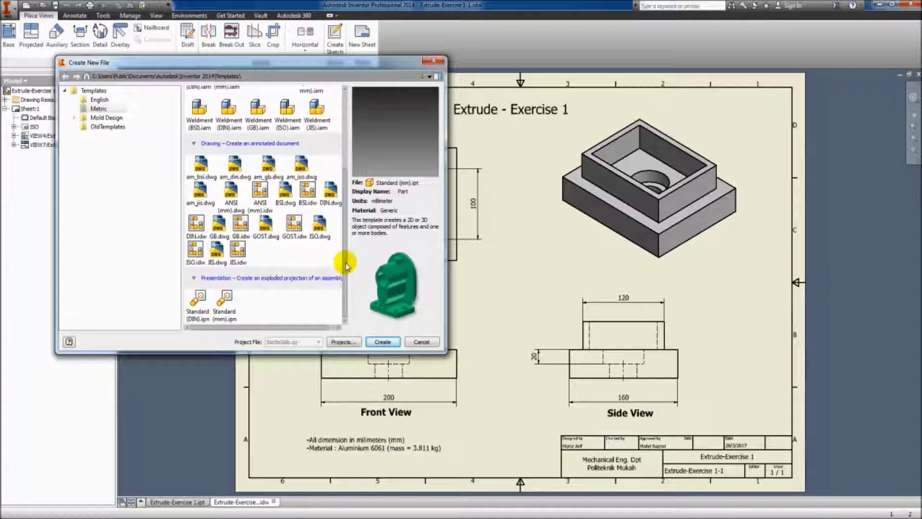
{"action": "left_click_drag", "start_coordinate": [347, 266], "coordinate": [348, 171]}
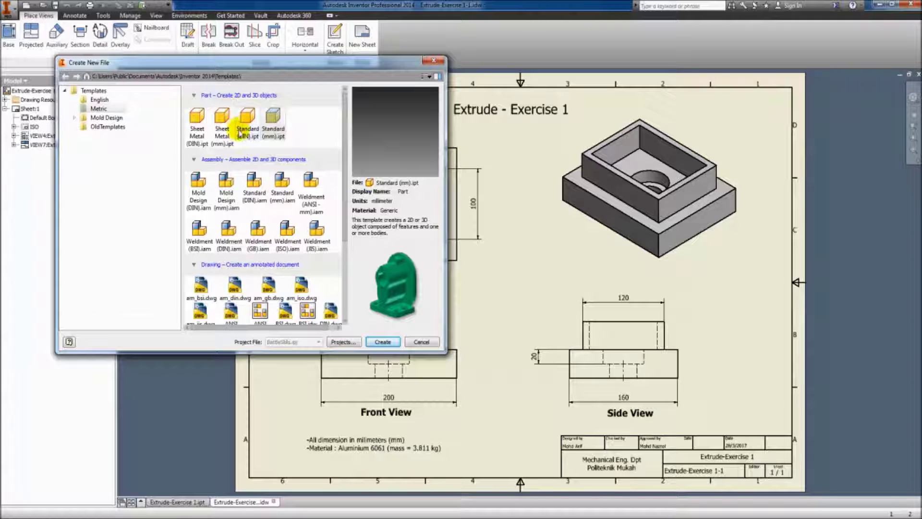
{"action": "left_click", "coordinate": [279, 140]}
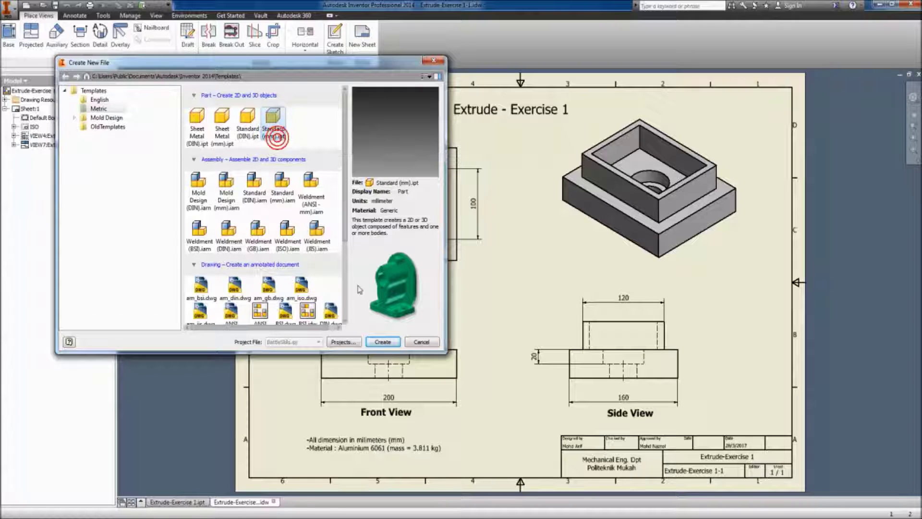
{"action": "left_click", "coordinate": [375, 339]}
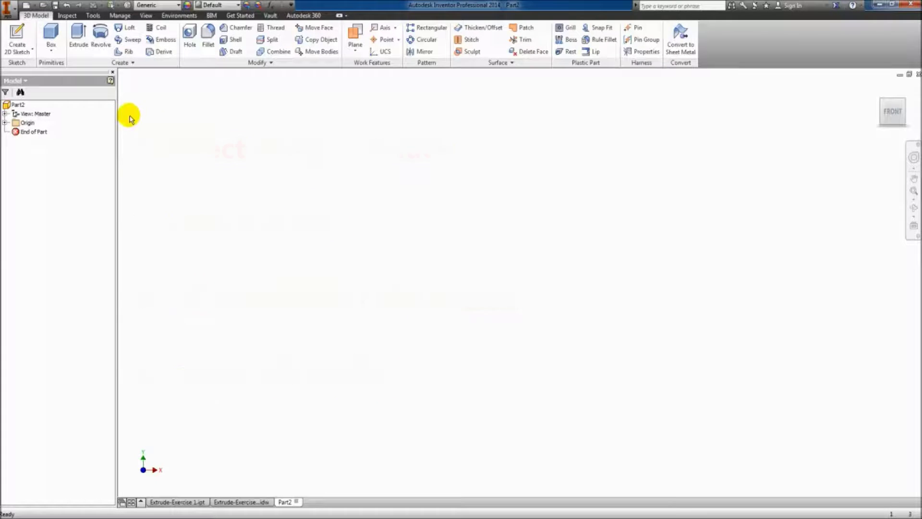
{"action": "left_click", "coordinate": [23, 37]}
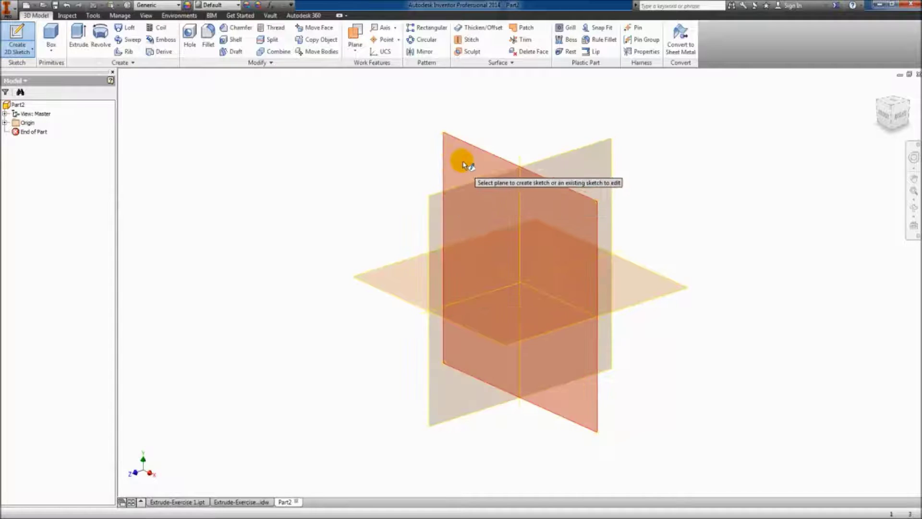
{"action": "right_click", "coordinate": [638, 293]}
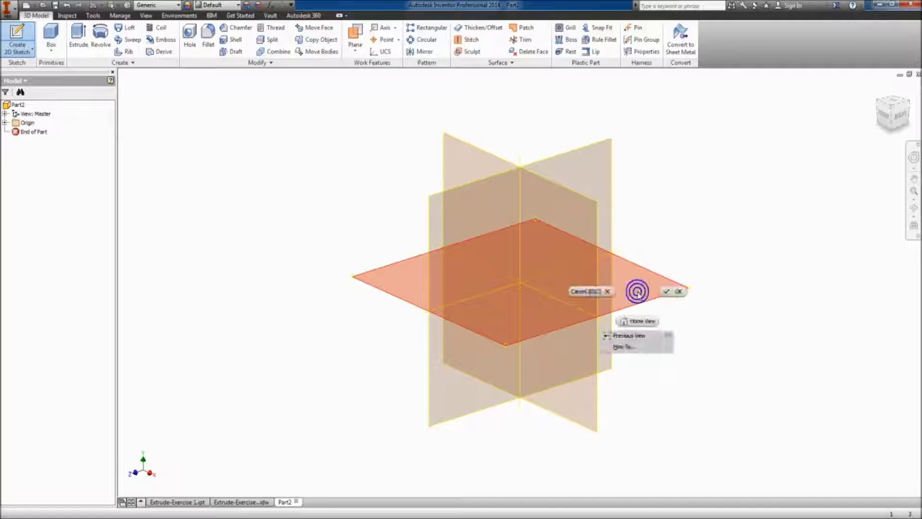
{"action": "left_click", "coordinate": [592, 291]}
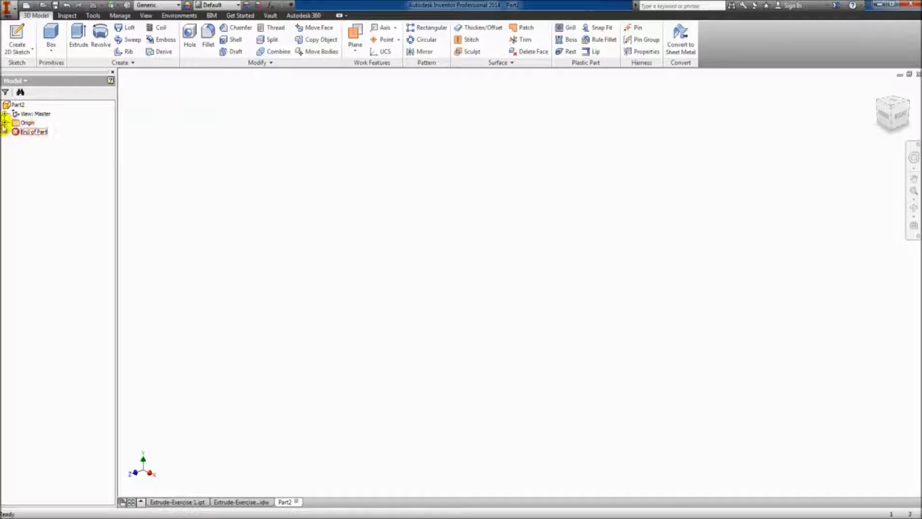
Step: Make the YZ, XZ and XY origin planes of the new part visible
{"action": "left_click", "coordinate": [5, 124]}
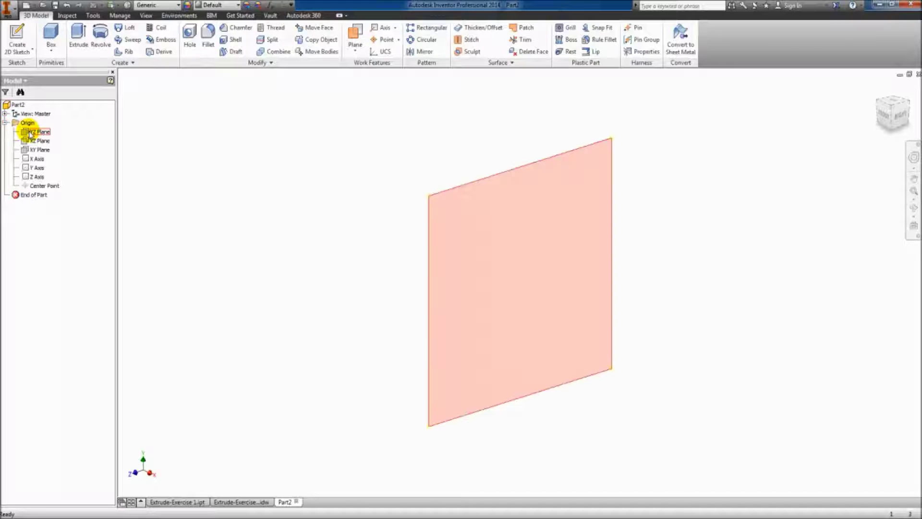
{"action": "left_click", "coordinate": [33, 132]}
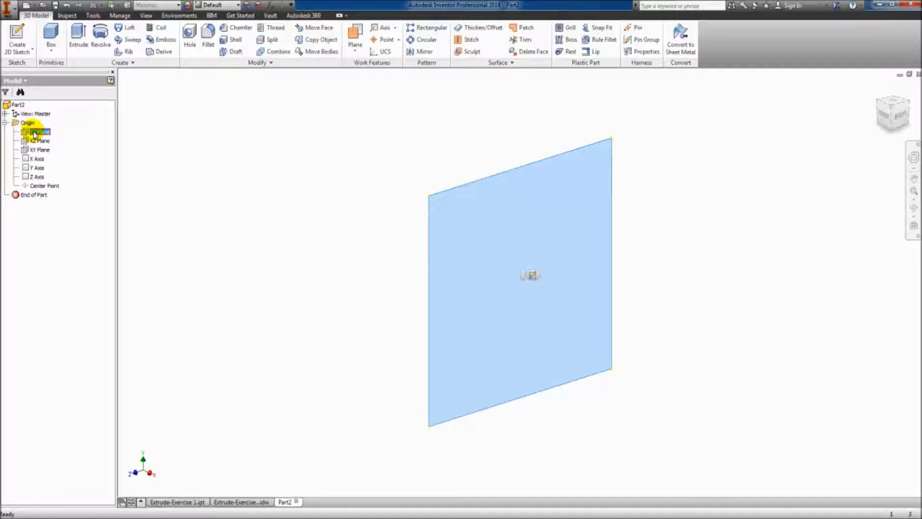
{"action": "left_click", "coordinate": [37, 140], "text": "ctrl"}
{"action": "left_click", "coordinate": [37, 150], "text": "ctrl"}
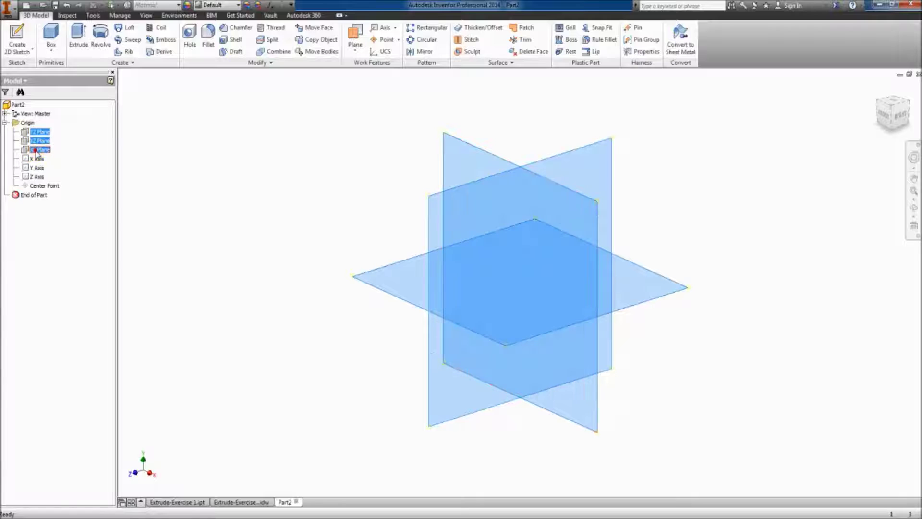
{"action": "right_click", "coordinate": [37, 152]}
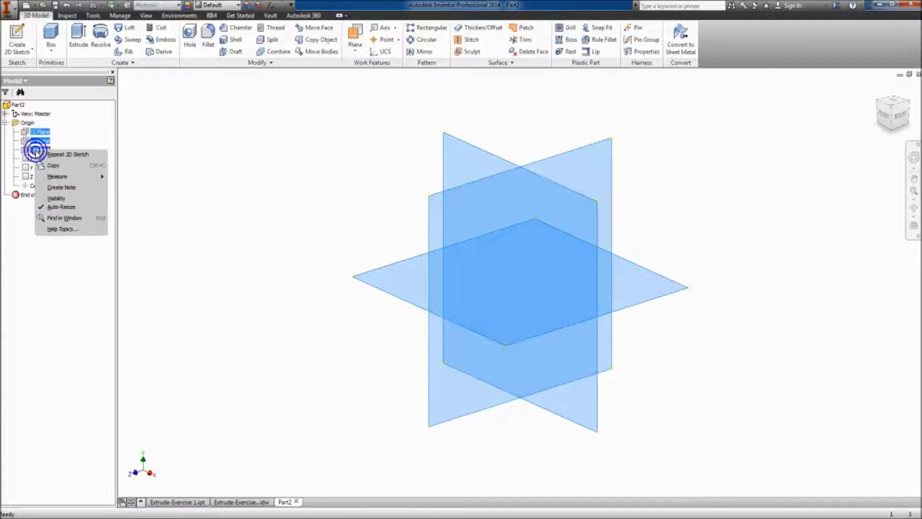
{"action": "left_click", "coordinate": [48, 199]}
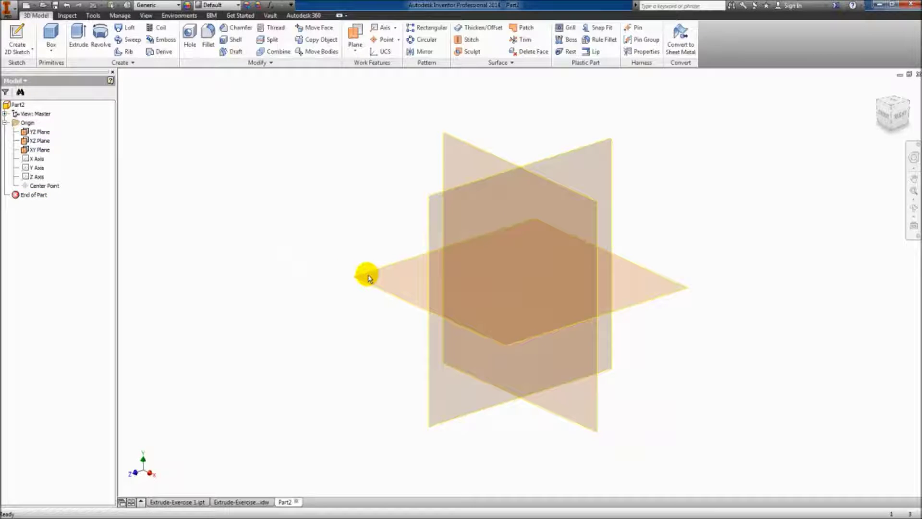
Step: Start a new 2D sketch on the horizontal XZ origin plane
{"action": "left_click", "coordinate": [418, 307]}
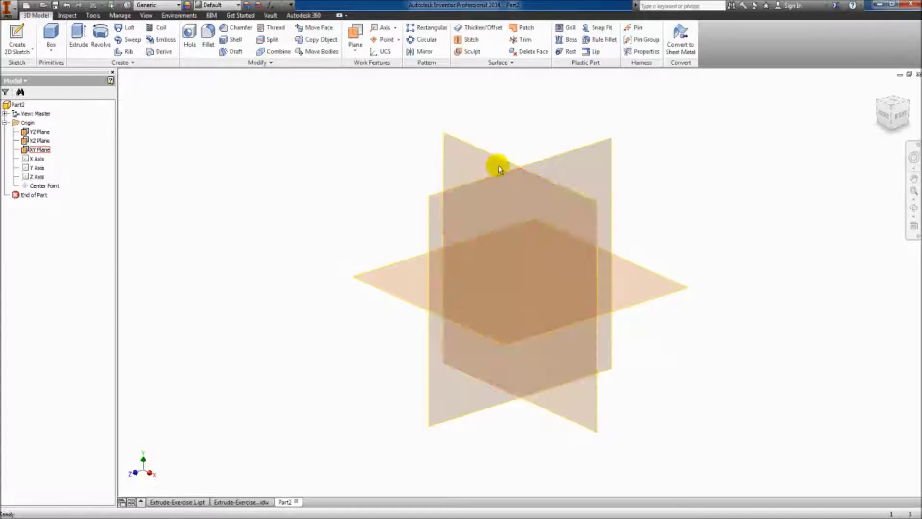
{"action": "right_click", "coordinate": [656, 301]}
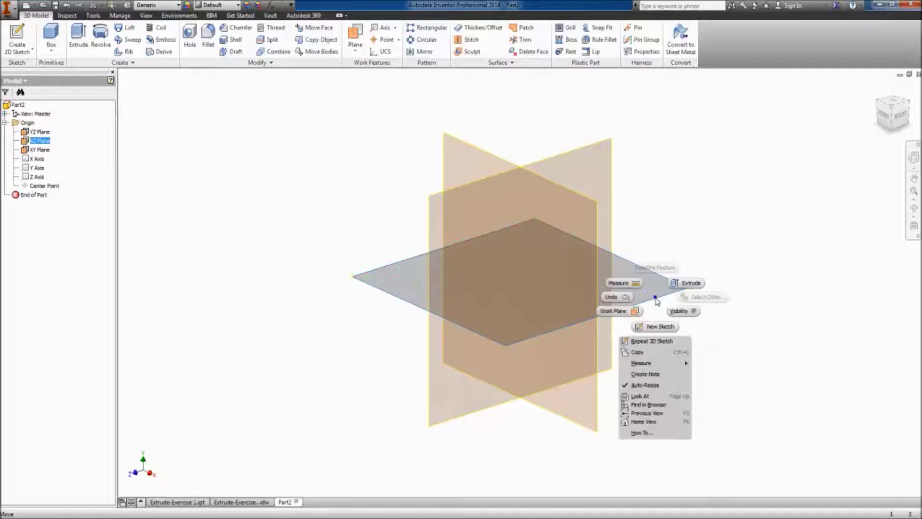
{"action": "left_click", "coordinate": [648, 326]}
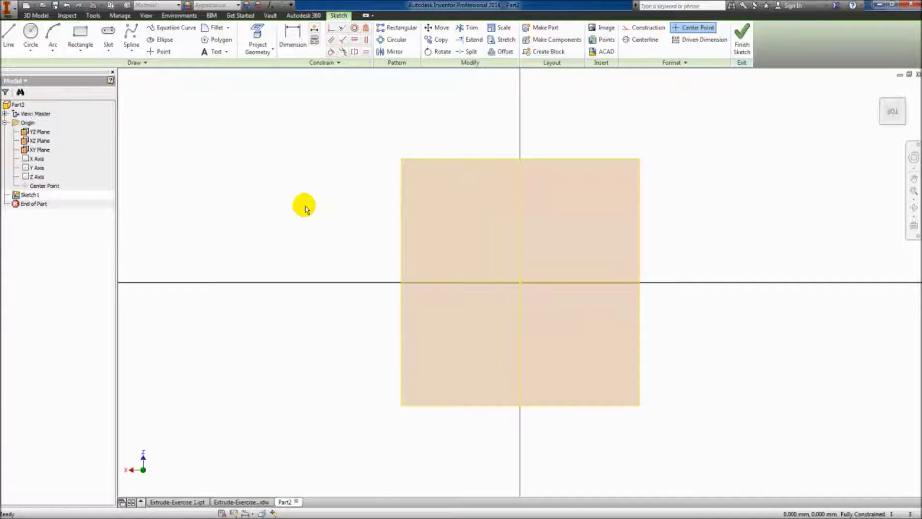
Step: Draw a closed rectangle about 10 mm wide with the Line tool, starting and ending at the sketch origin
{"action": "left_click", "coordinate": [10, 50]}
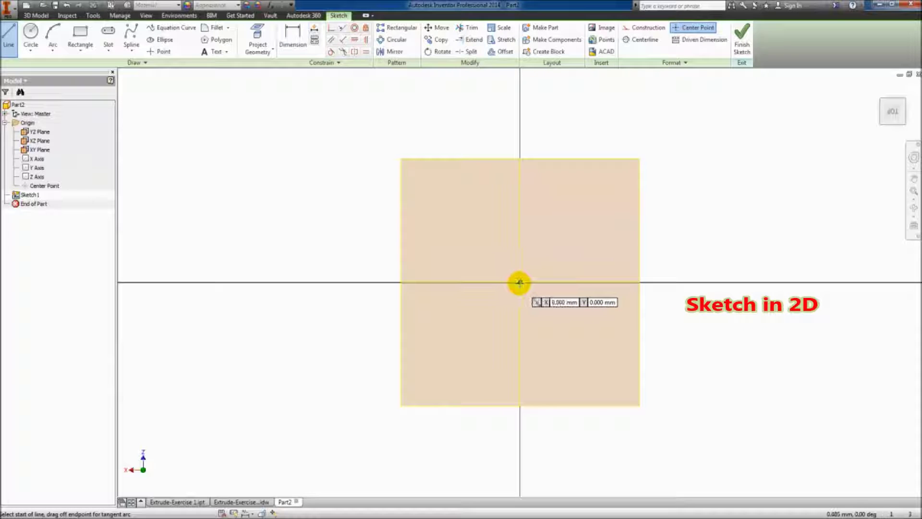
{"action": "left_click", "coordinate": [520, 282]}
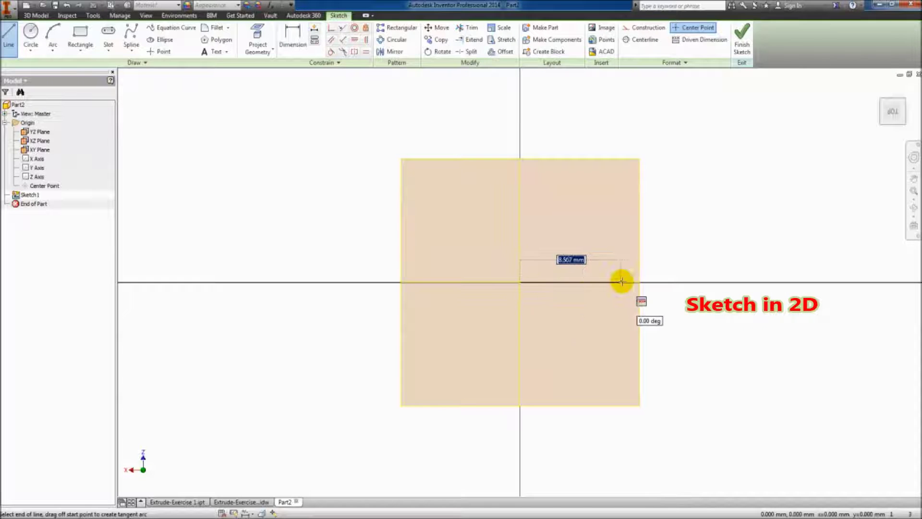
{"action": "left_click", "coordinate": [641, 282]}
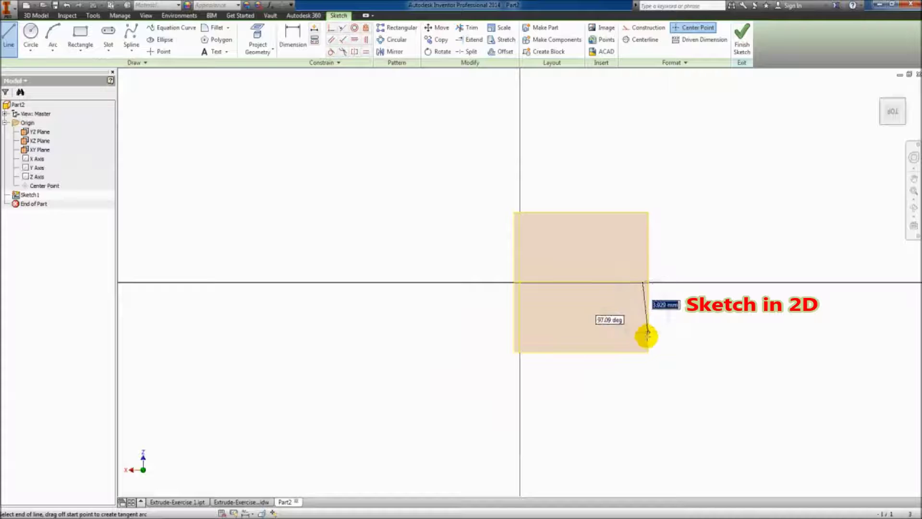
{"action": "left_click", "coordinate": [642, 348]}
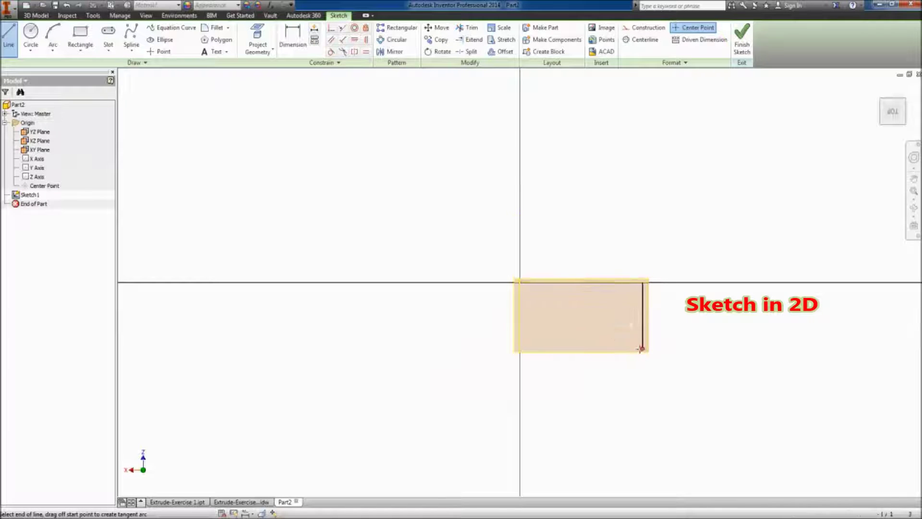
{"action": "left_click", "coordinate": [520, 348]}
{"action": "left_click", "coordinate": [519, 282]}
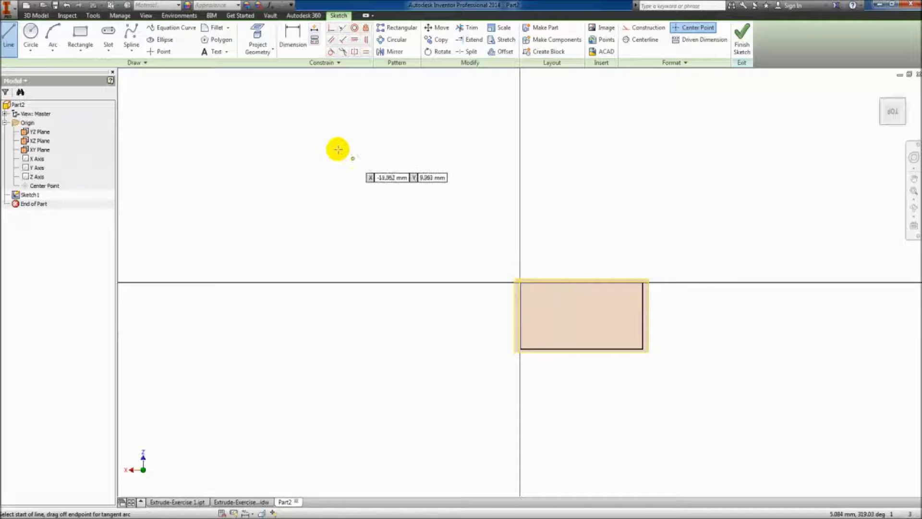
Step: Dimension the rectangle's lower horizontal edge and set its length to 200 mm
{"action": "left_click", "coordinate": [296, 54]}
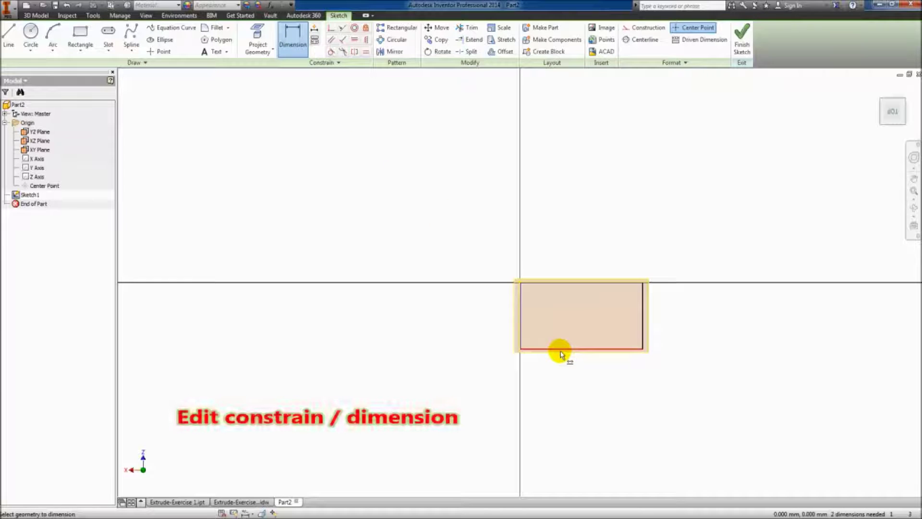
{"action": "left_click", "coordinate": [561, 351]}
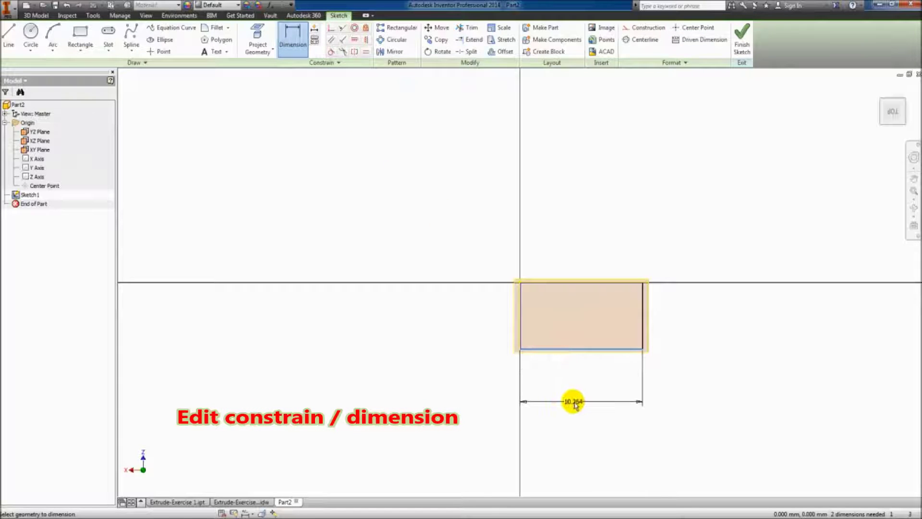
{"action": "left_click", "coordinate": [574, 404]}
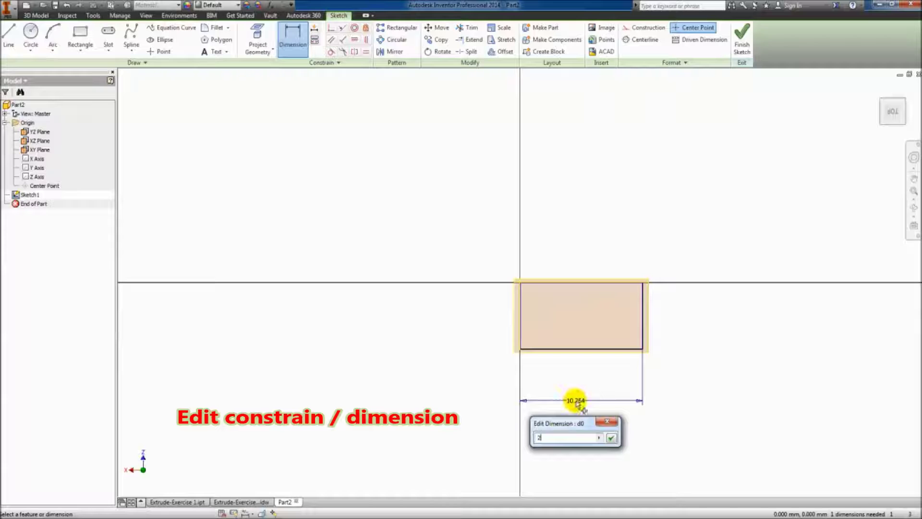
{"action": "type", "text": "200"}
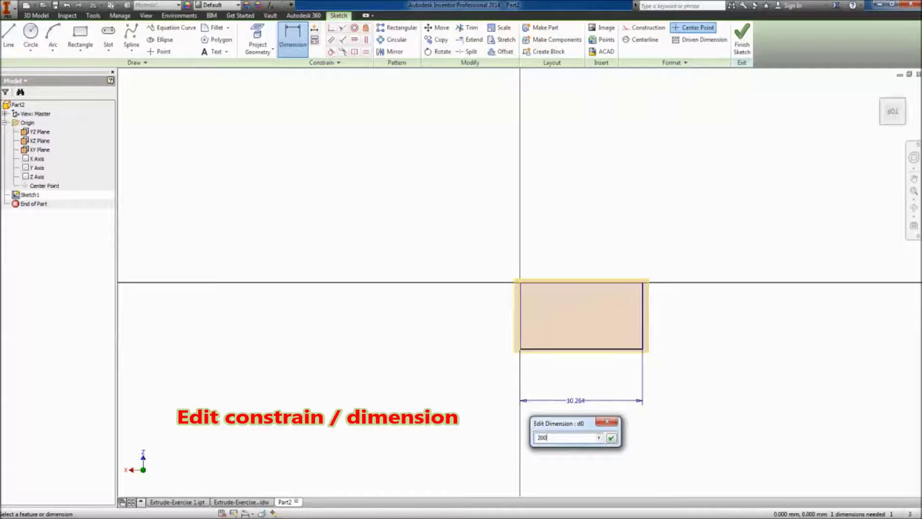
{"action": "left_click", "coordinate": [576, 402]}
{"action": "key", "text": "Home"}
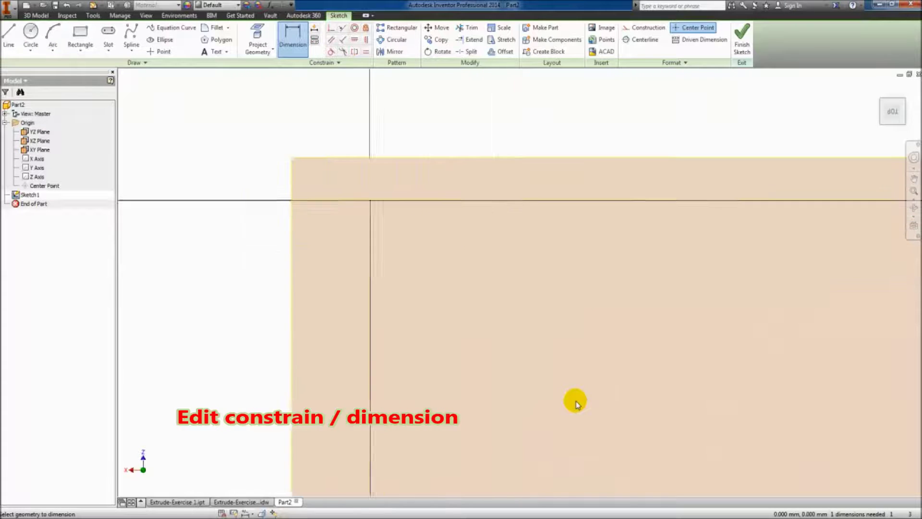
Step: Dimension the base rectangle's vertical edge, set its length to 160 mm, and finish the sketch
{"action": "left_click", "coordinate": [202, 341]}
{"action": "left_click", "coordinate": [154, 302]}
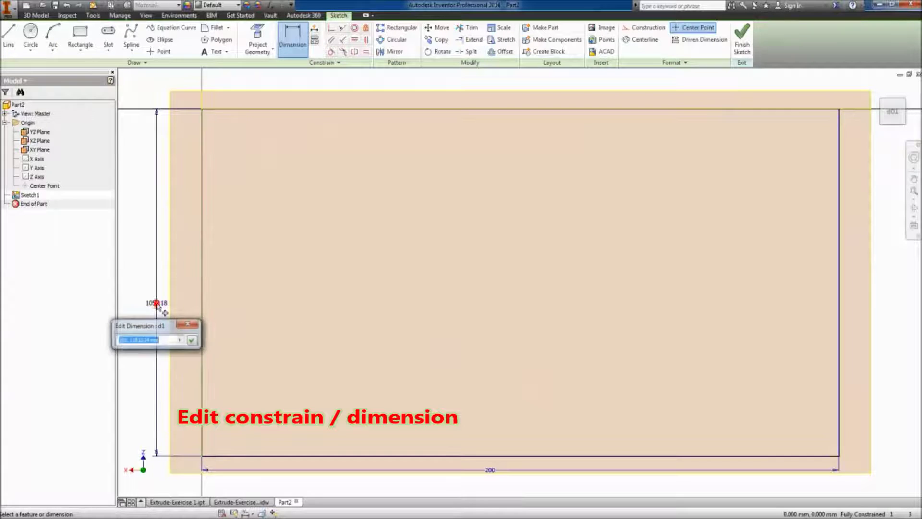
{"action": "type", "text": "1"}
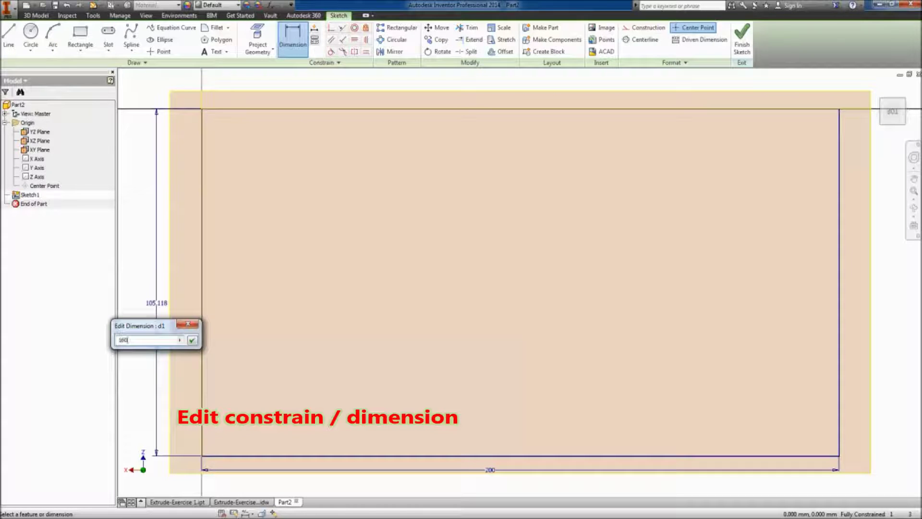
{"action": "type", "text": "60"}
{"action": "key", "text": "Return"}
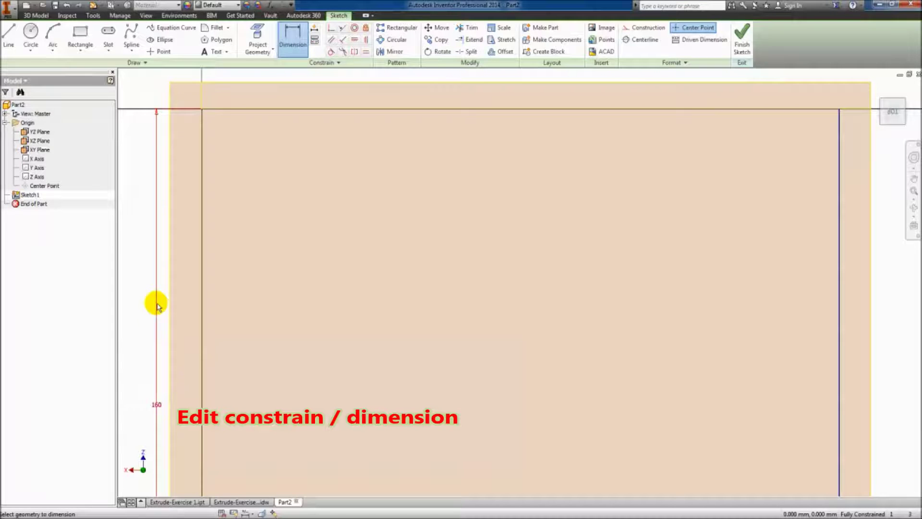
{"action": "key", "text": "Home"}
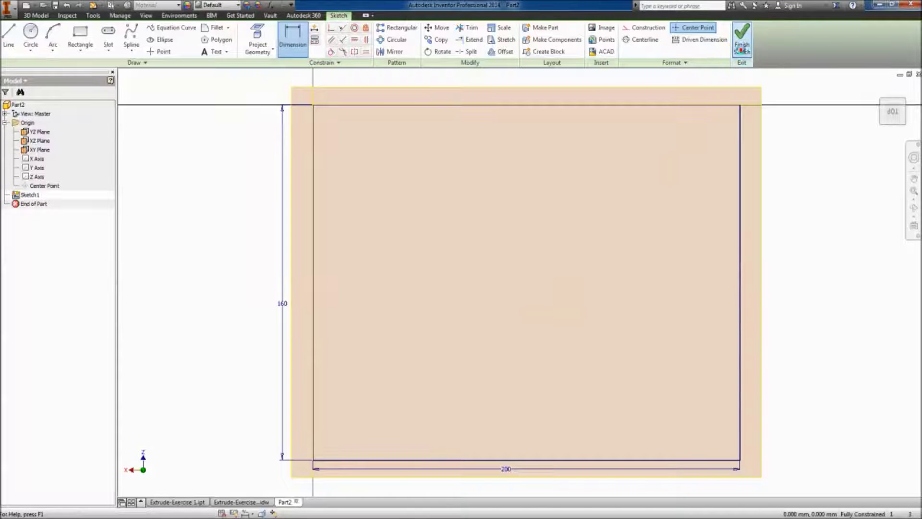
{"action": "left_click", "coordinate": [742, 48]}
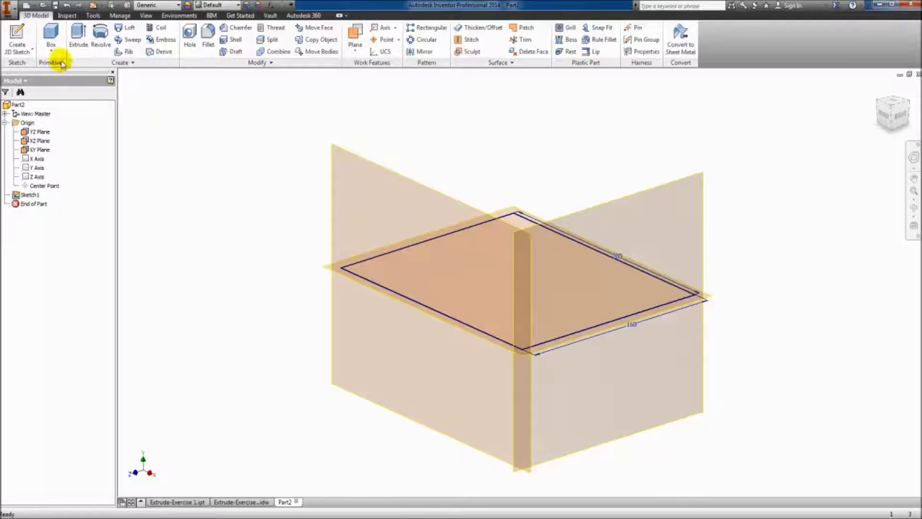
Step: Extrude the 200 by 160 mm base rectangle upward by a distance of 40 mm as a solid
{"action": "left_click", "coordinate": [78, 38]}
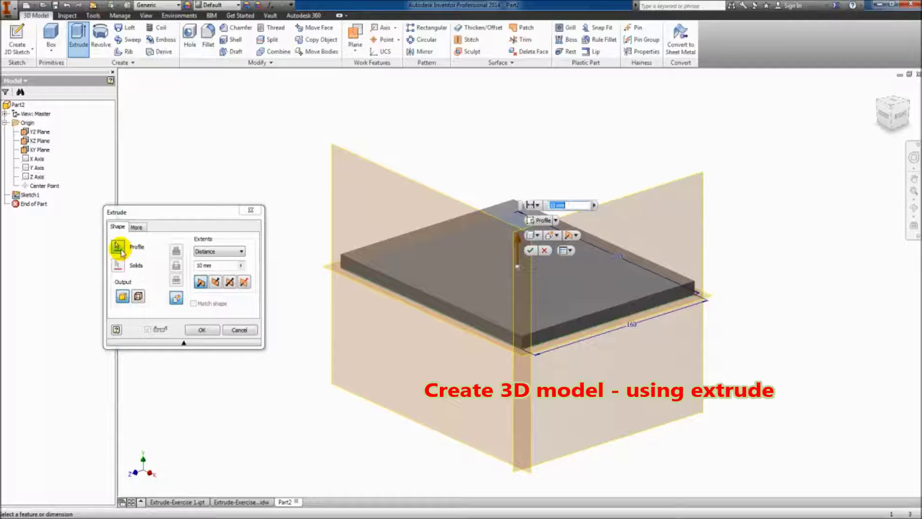
{"action": "left_click", "coordinate": [202, 266]}
{"action": "double_click", "coordinate": [200, 266]}
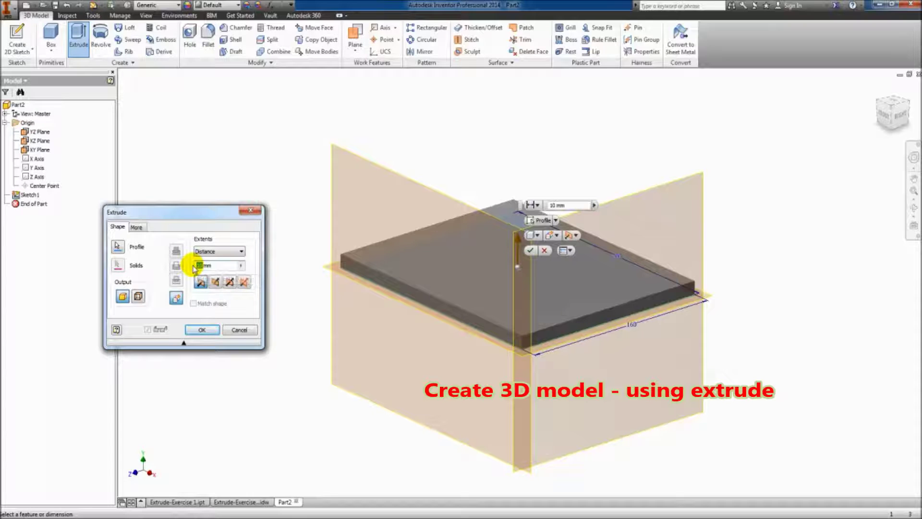
{"action": "type", "text": "4"}
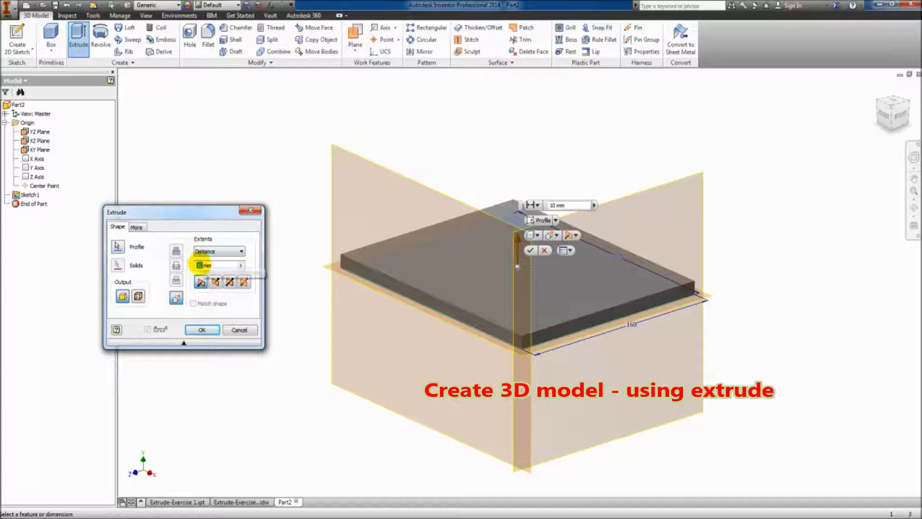
{"action": "type", "text": "0"}
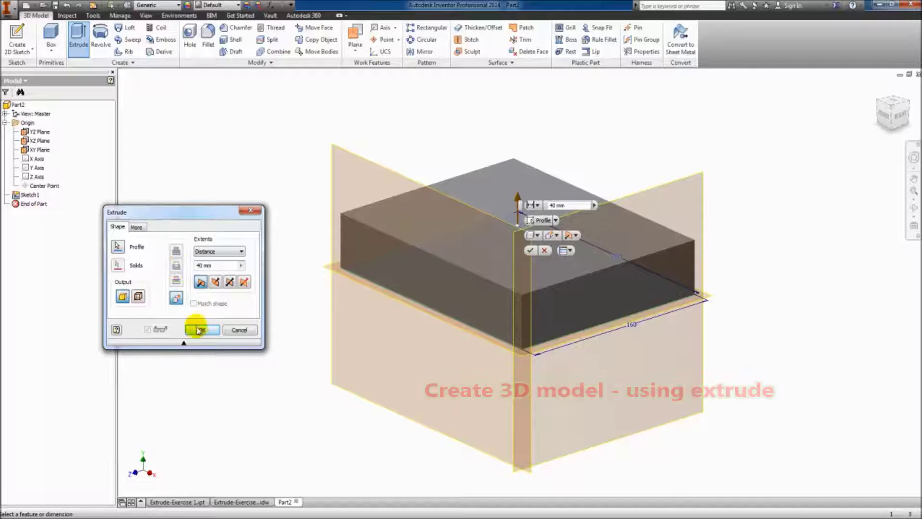
{"action": "left_click", "coordinate": [197, 328]}
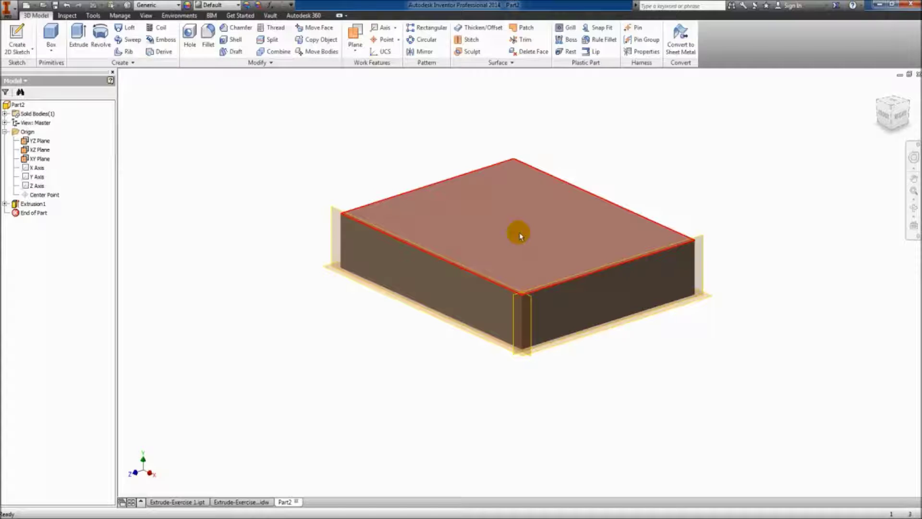
Step: Start a sketch on the block's top face and draw a two-point rectangle about 141 mm wide inside its edges
{"action": "left_click", "coordinate": [566, 229]}
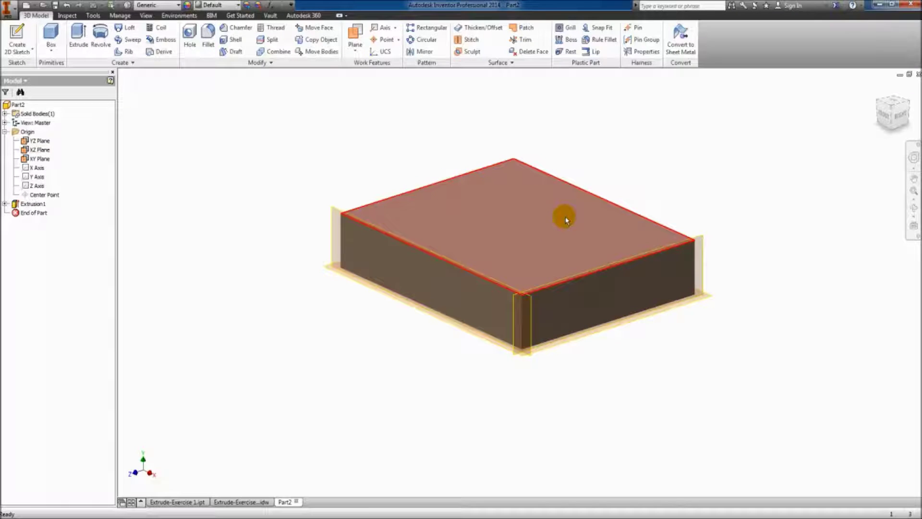
{"action": "right_click", "coordinate": [561, 217]}
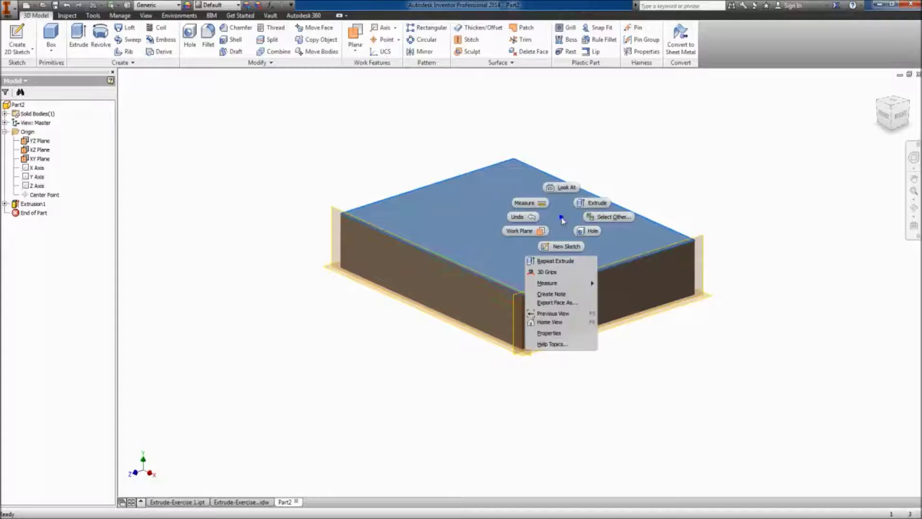
{"action": "left_click", "coordinate": [555, 245]}
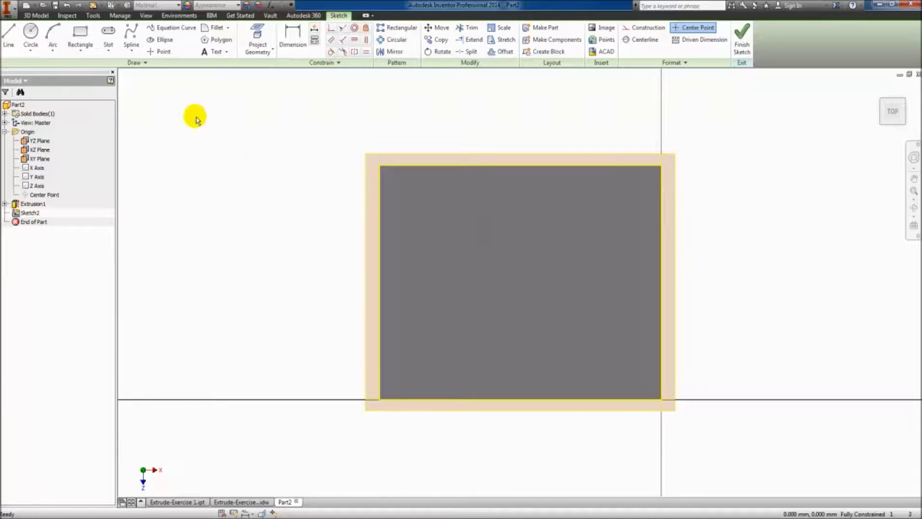
{"action": "left_click", "coordinate": [79, 36]}
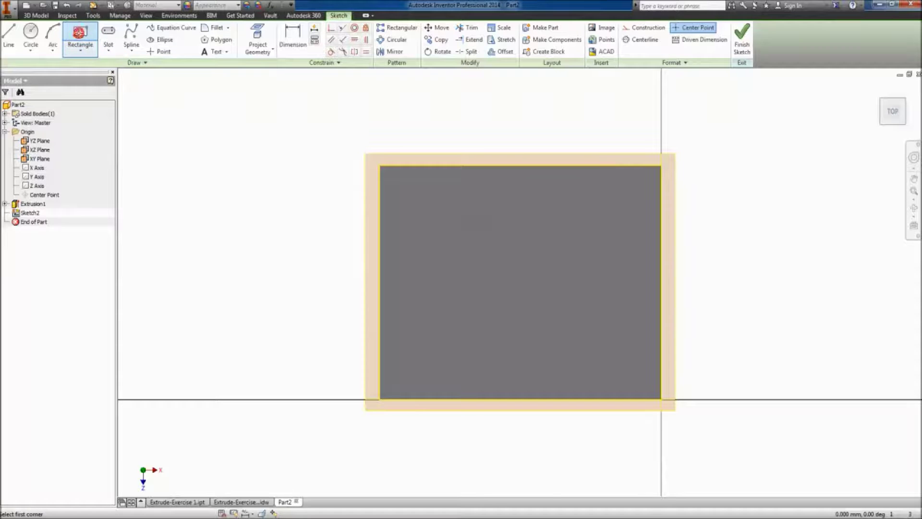
{"action": "left_click", "coordinate": [425, 217]}
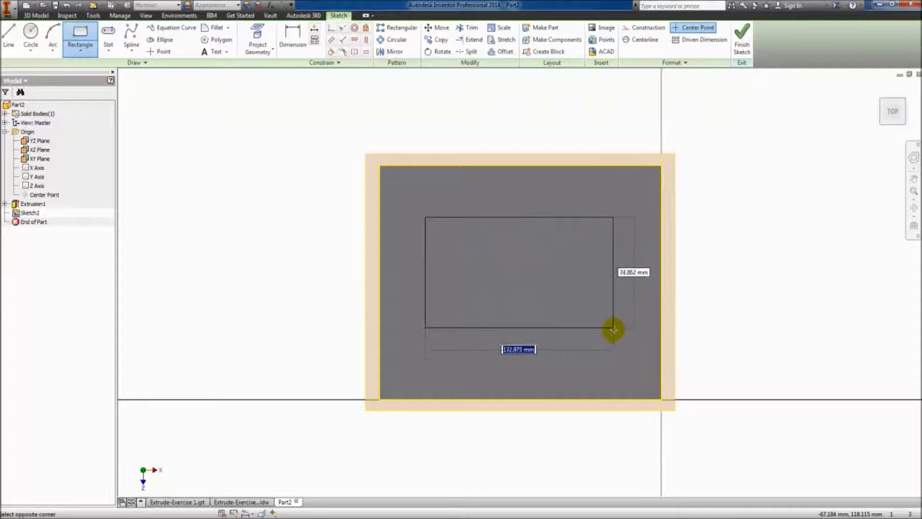
{"action": "left_click", "coordinate": [624, 348]}
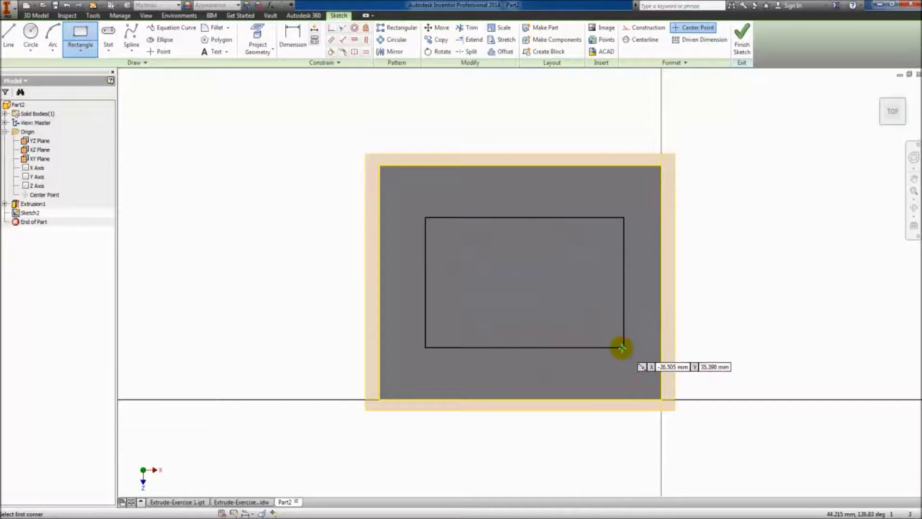
Step: Dimension the inner rectangle's horizontal edge at 160 mm and its vertical edge at 120 mm
{"action": "left_click", "coordinate": [290, 45]}
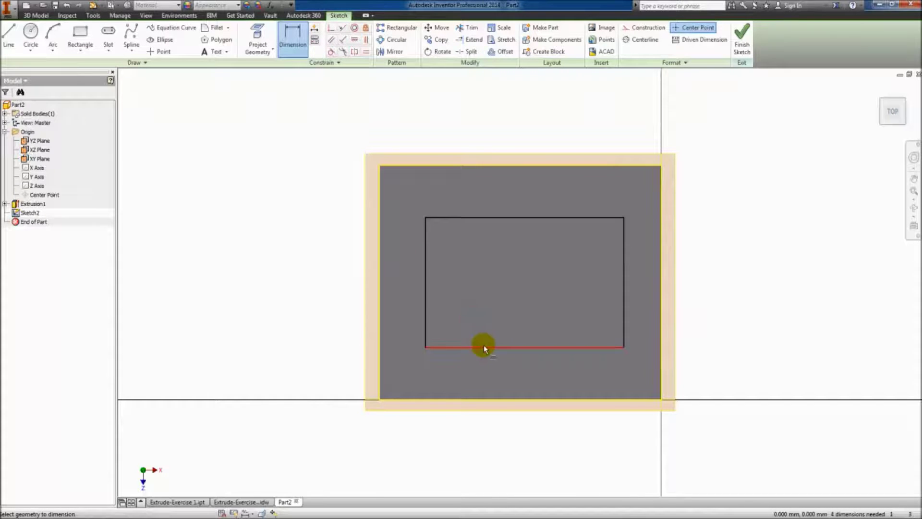
{"action": "left_click_drag", "start_coordinate": [484, 347], "coordinate": [513, 435]}
{"action": "left_click", "coordinate": [512, 434]}
{"action": "type", "text": "1"}
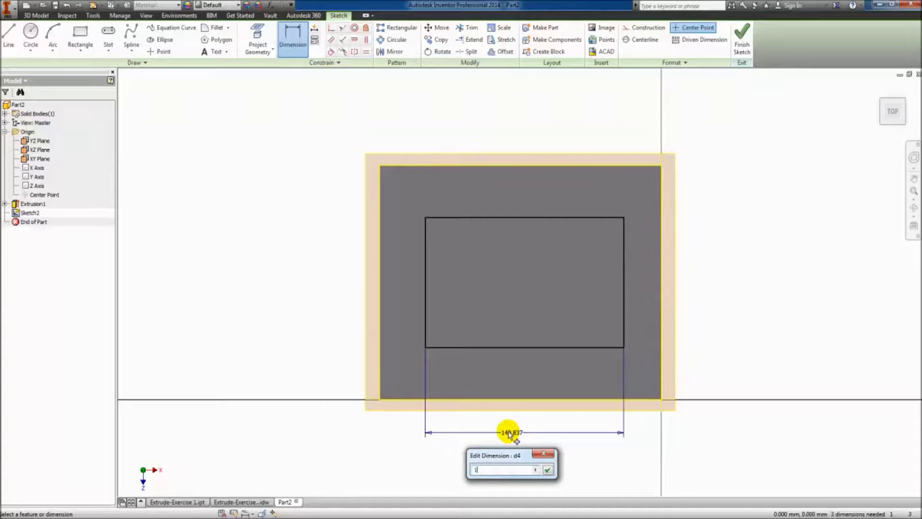
{"action": "type", "text": "60"}
{"action": "key", "text": "Return"}
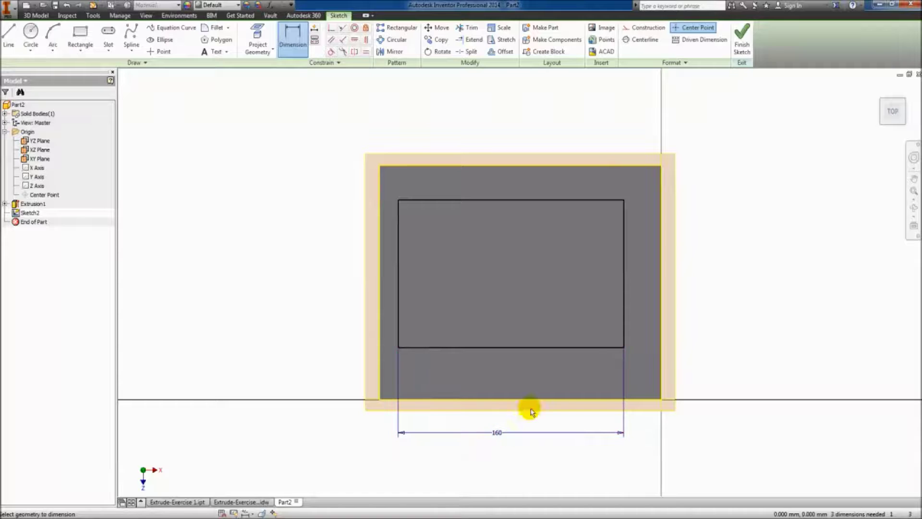
{"action": "left_click", "coordinate": [624, 302]}
{"action": "left_click", "coordinate": [733, 267]}
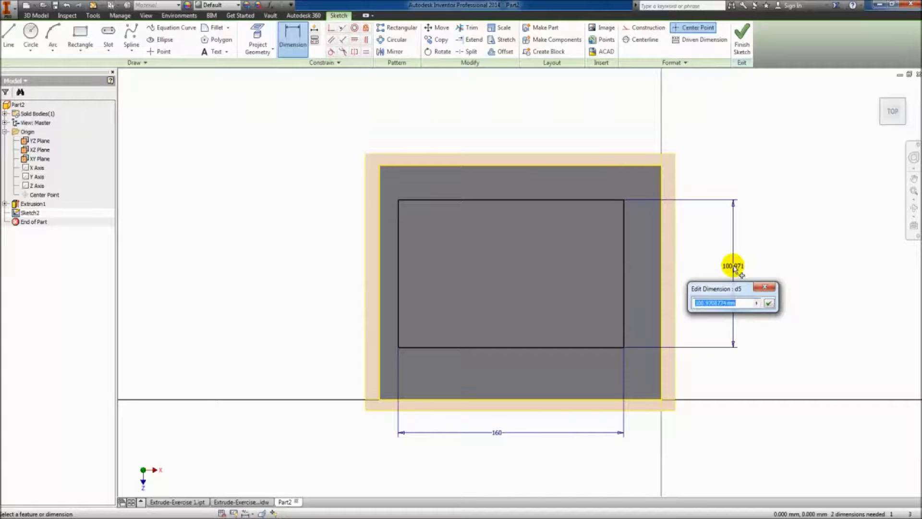
{"action": "type", "text": "120"}
{"action": "key", "text": "Return"}
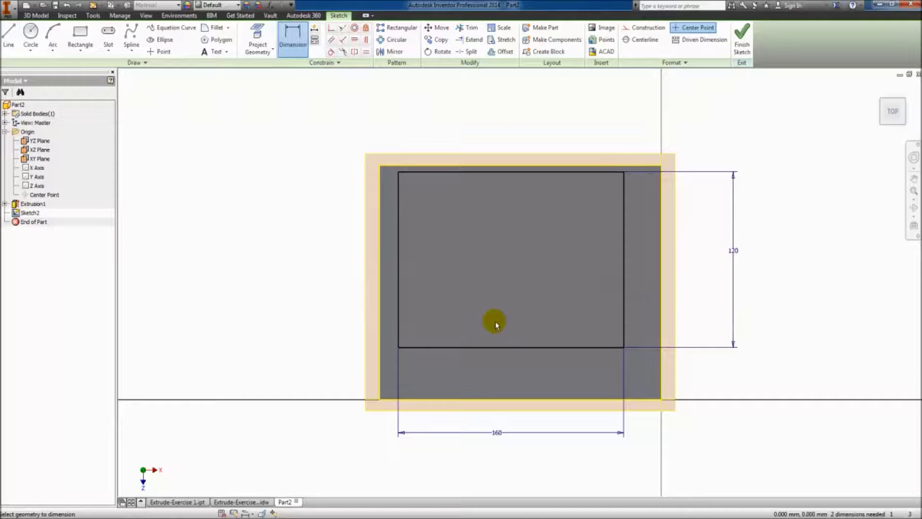
Step: Set the distance between the inner rectangle's left edge and the block's left edge to 20 mm
{"action": "left_click", "coordinate": [398, 332]}
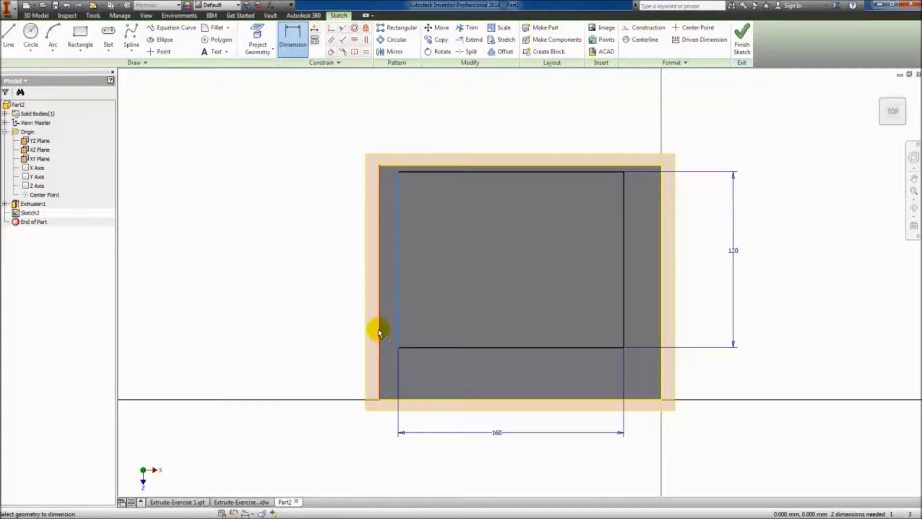
{"action": "left_click", "coordinate": [380, 342]}
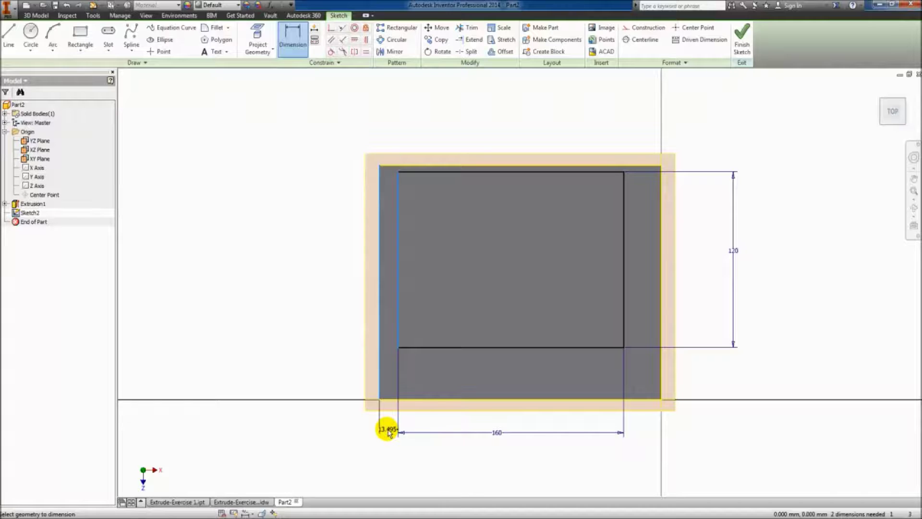
{"action": "left_click", "coordinate": [388, 430]}
{"action": "type", "text": "1"}
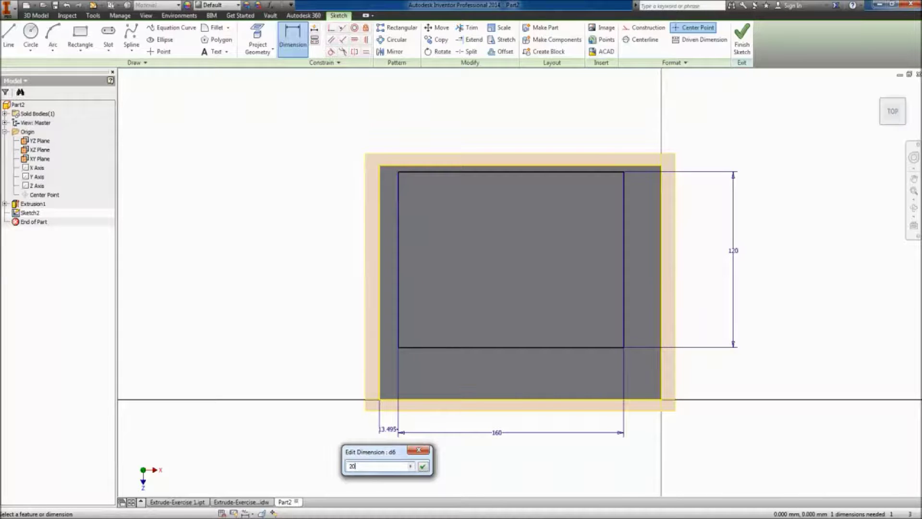
{"action": "key", "text": "Return"}
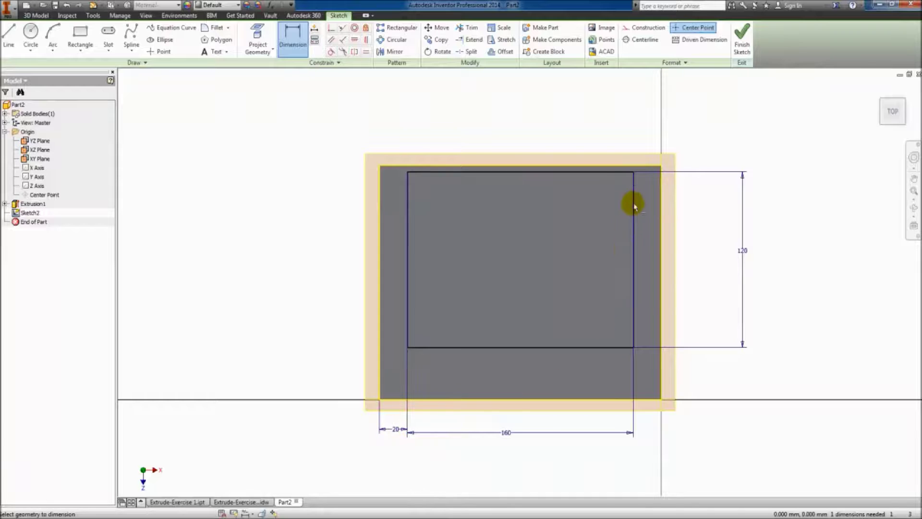
Step: Set the distance between the inner rectangle's lower edge and the block's lower edge to 20 mm, and finish the sketch
{"action": "left_click", "coordinate": [590, 352]}
{"action": "left_click", "coordinate": [581, 397]}
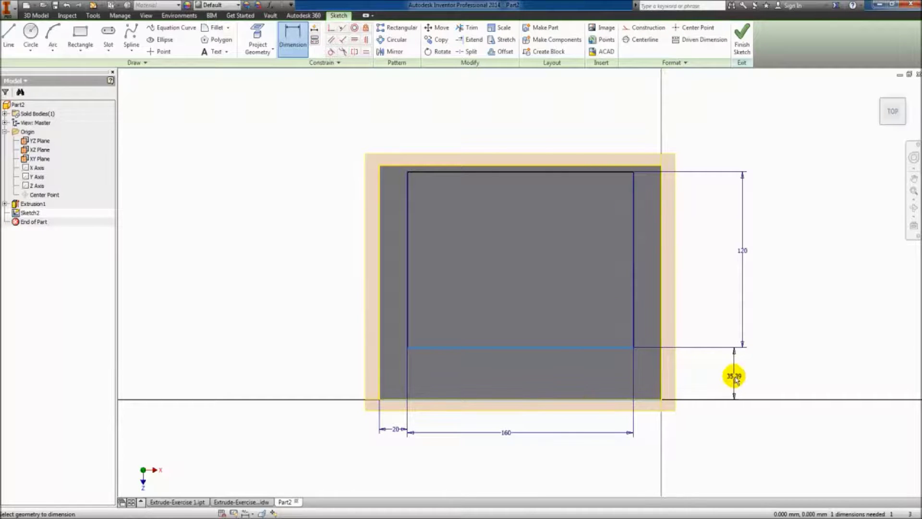
{"action": "left_click", "coordinate": [740, 376]}
{"action": "type", "text": "2"}
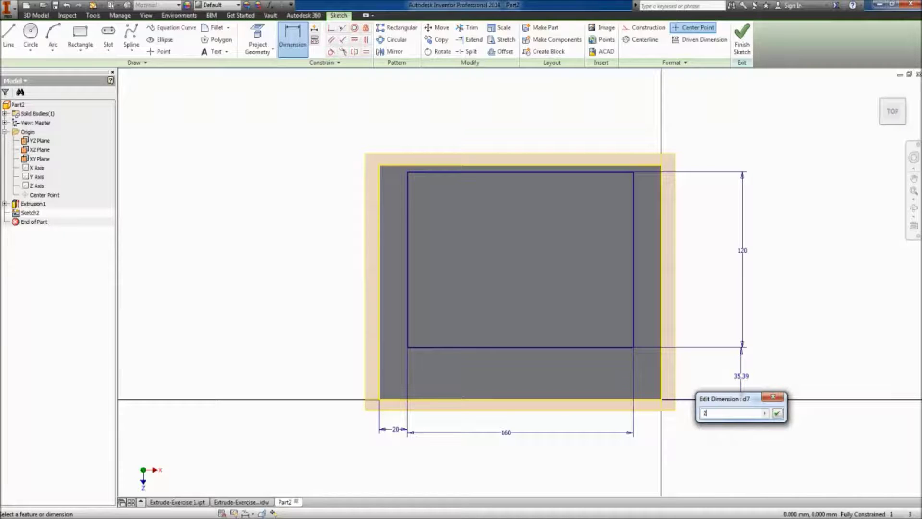
{"action": "type", "text": "0"}
{"action": "key", "text": "Return"}
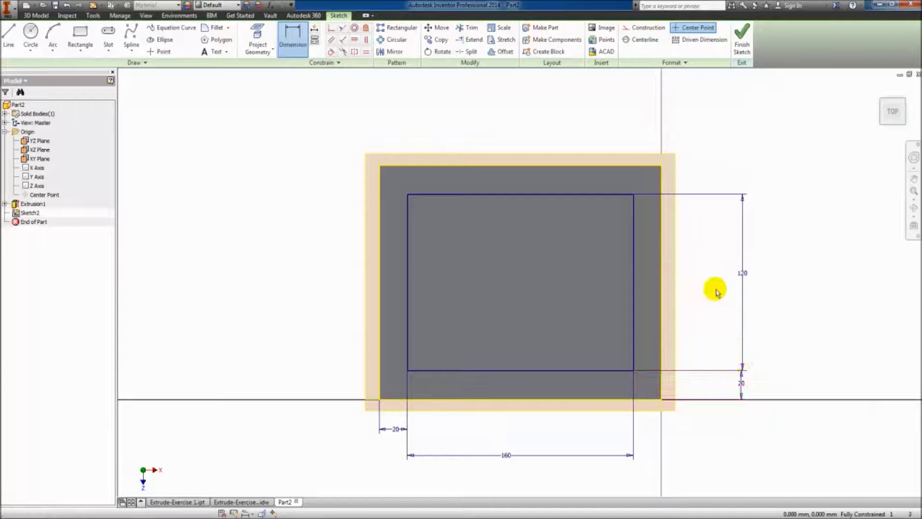
{"action": "left_click", "coordinate": [738, 49]}
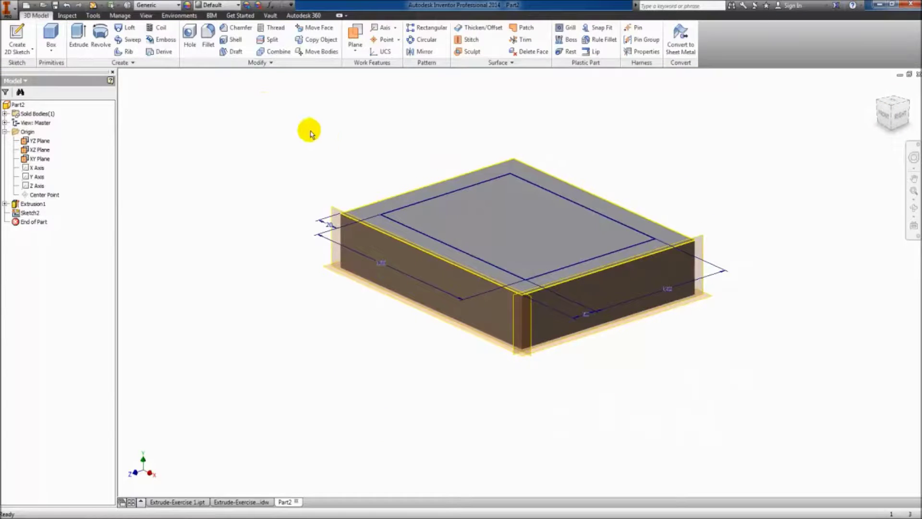
Step: Extrude the 160 by 120 mm rectangle 40 mm upward, joined to the base block
{"action": "left_click", "coordinate": [78, 38]}
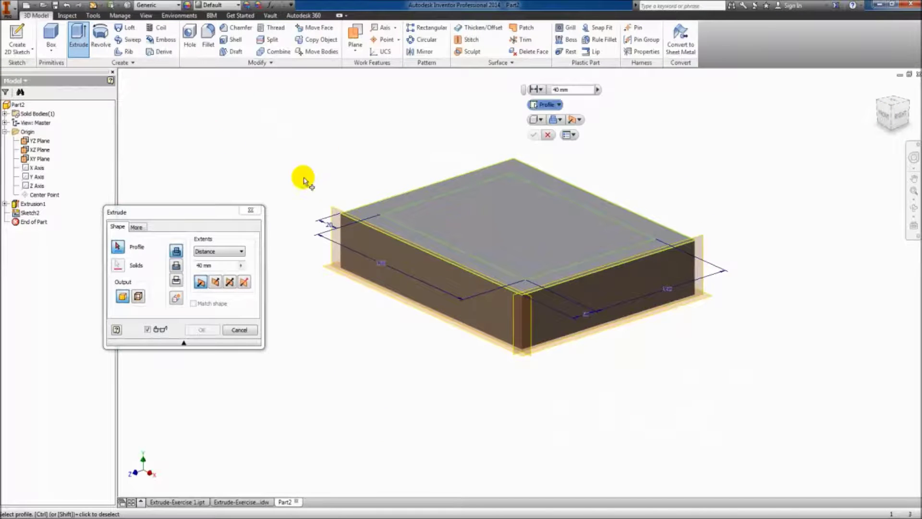
{"action": "left_click", "coordinate": [449, 230]}
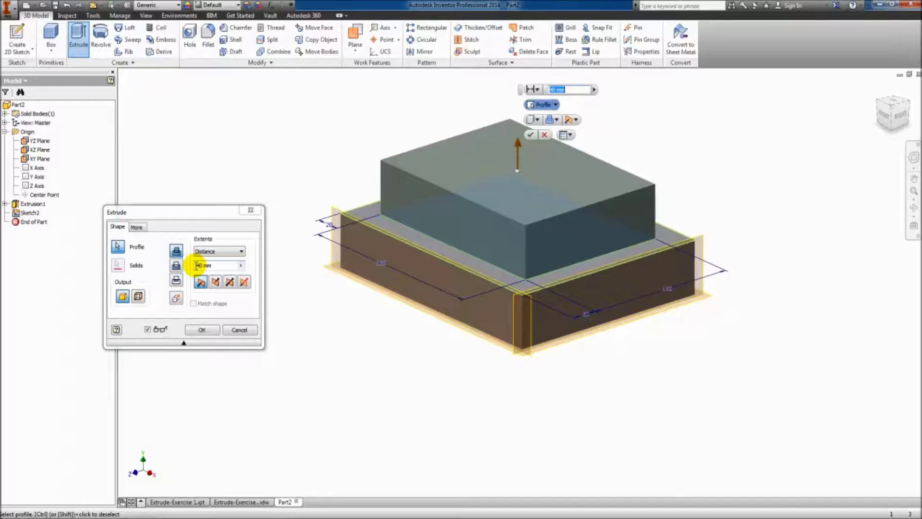
{"action": "left_click", "coordinate": [202, 330]}
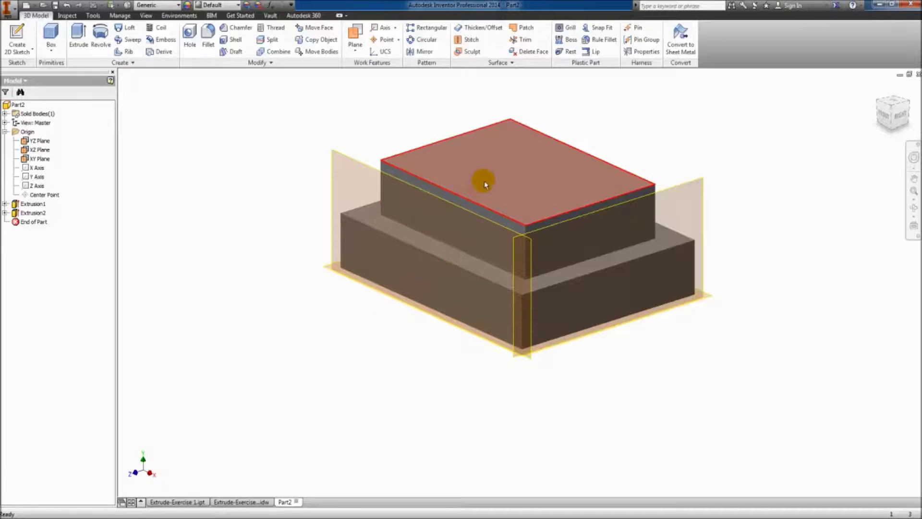
Step: Start a sketch on the upper block's top face and draw a two-point rectangle inside its edges
{"action": "right_click", "coordinate": [502, 171]}
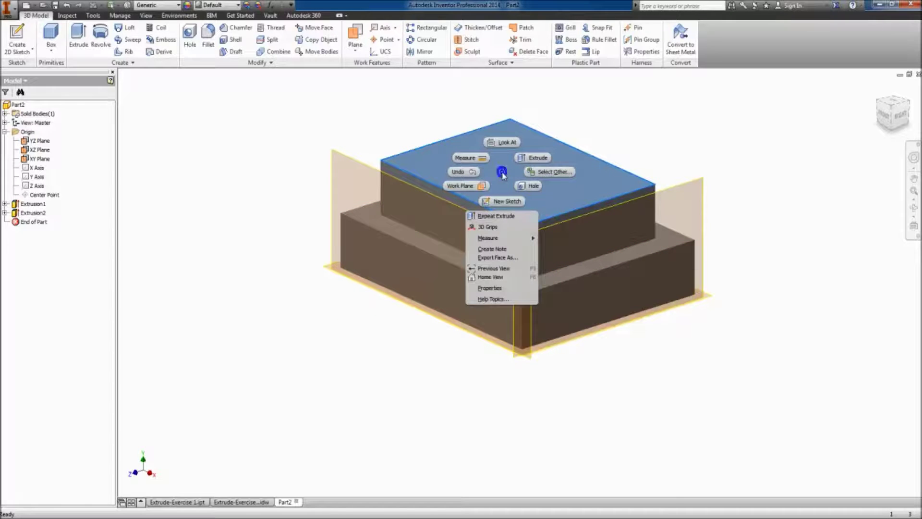
{"action": "left_click", "coordinate": [505, 199]}
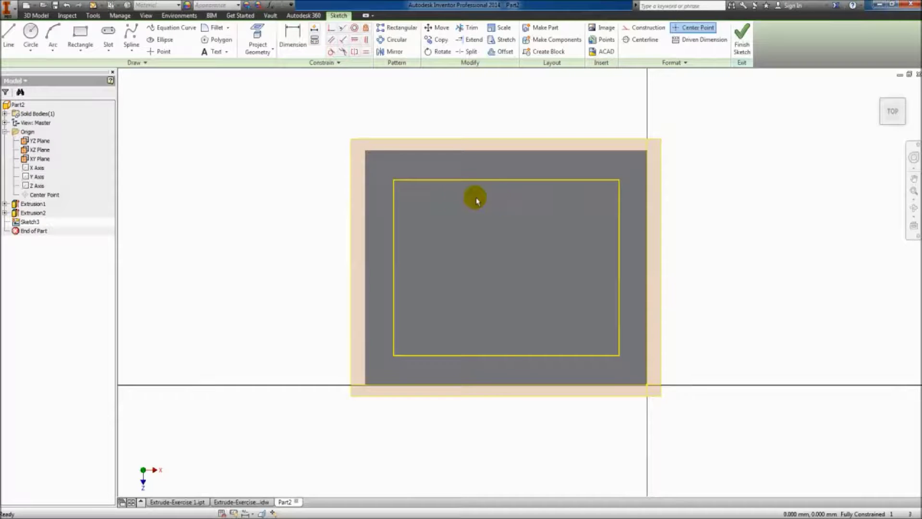
{"action": "left_click", "coordinate": [80, 37]}
{"action": "left_click", "coordinate": [424, 218]}
{"action": "left_click", "coordinate": [595, 319]}
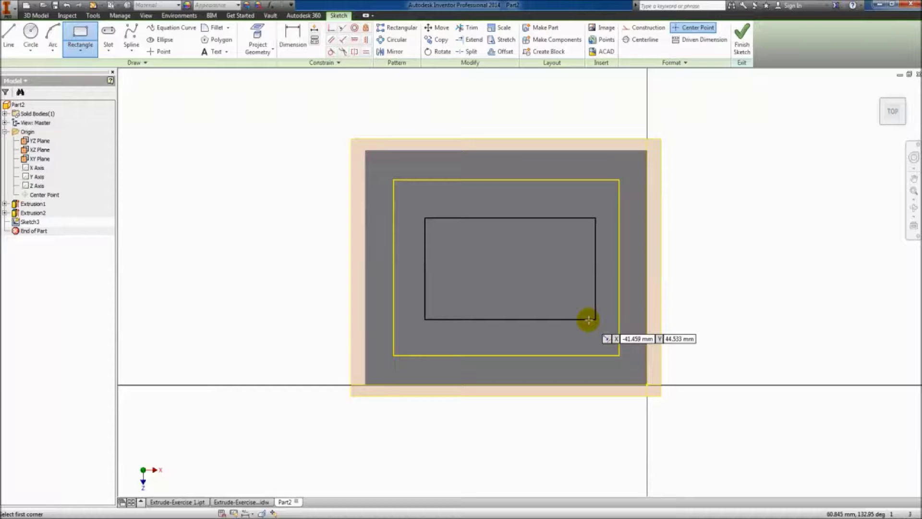
Step: Set the width of the rectangle on the upper block's top face to 140 mm
{"action": "left_click", "coordinate": [299, 46]}
{"action": "left_click", "coordinate": [511, 319]}
{"action": "left_click", "coordinate": [512, 408]}
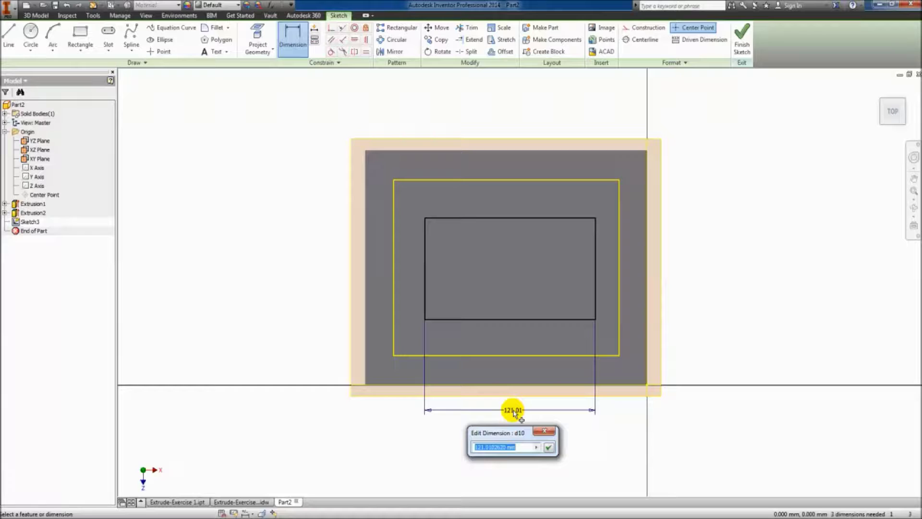
{"action": "type", "text": "1"}
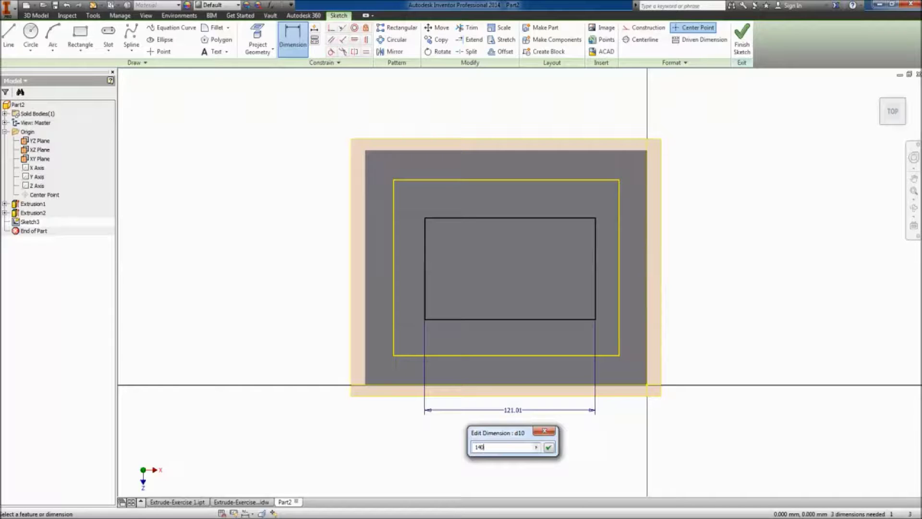
{"action": "type", "text": "40"}
{"action": "key", "text": "Return"}
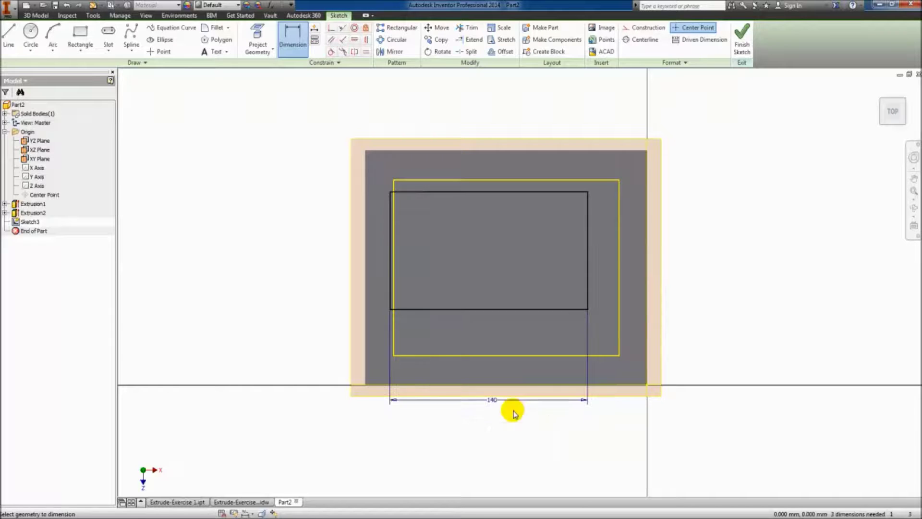
Step: Set the rectangle's height to 100 mm
{"action": "left_click", "coordinate": [588, 280]}
{"action": "left_click", "coordinate": [712, 259]}
{"action": "type", "text": "1"}
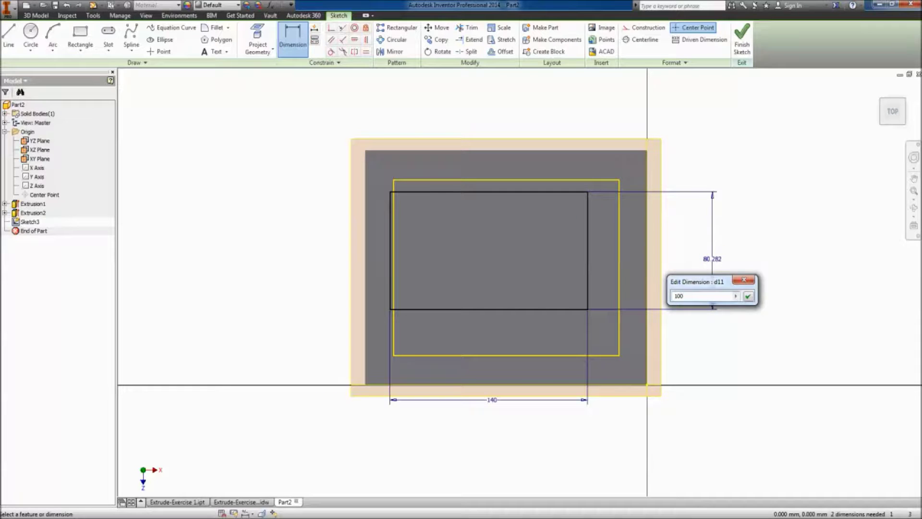
{"action": "type", "text": "00"}
{"action": "key", "text": "Return"}
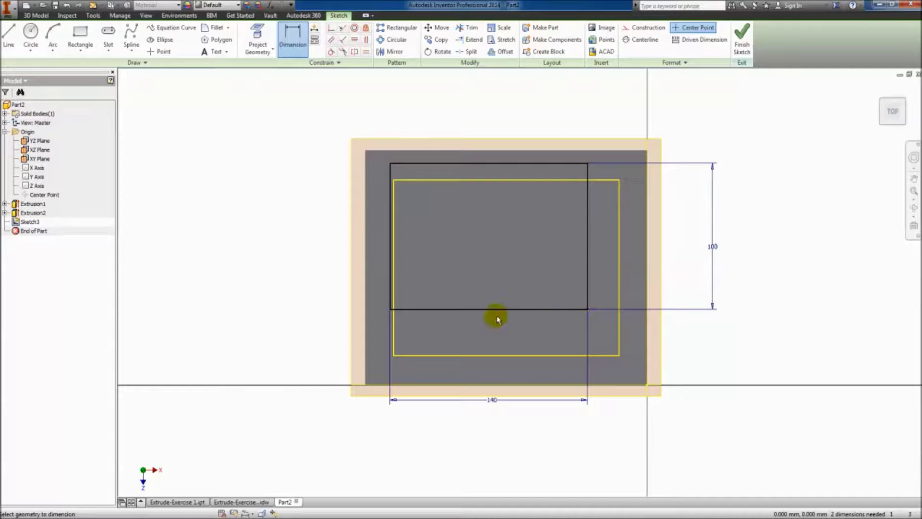
Step: Set the distance between the rectangle's lower edge and the upper block's lower edge to 10 mm
{"action": "left_click", "coordinate": [495, 309]}
{"action": "left_click", "coordinate": [499, 356]}
{"action": "left_click", "coordinate": [712, 342]}
{"action": "type", "text": "0"}
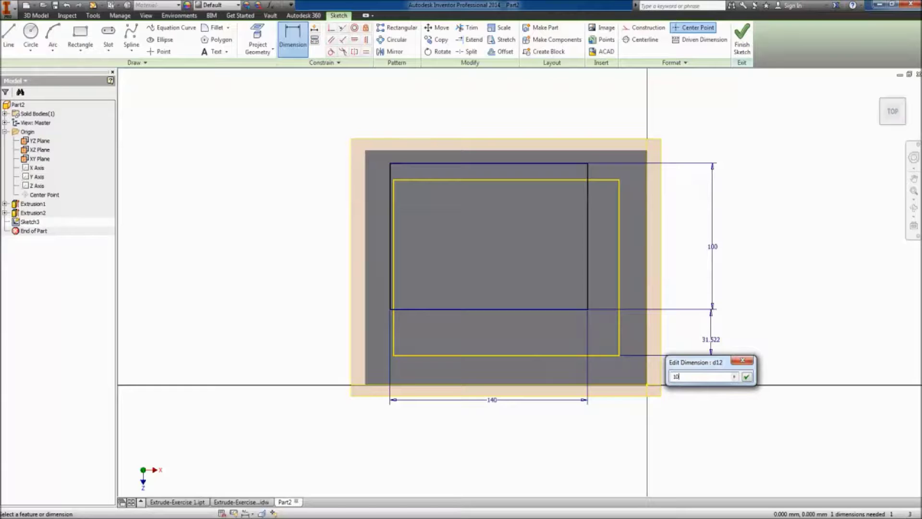
{"action": "key", "text": "Return"}
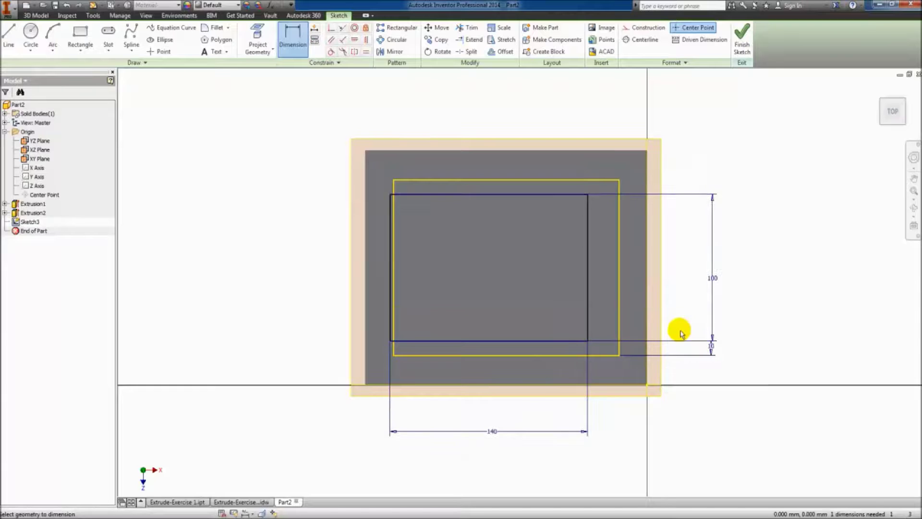
Step: Set the distance between the rectangle's right edge and the upper block's right edge to 10 mm, and finish the sketch
{"action": "left_click", "coordinate": [586, 325]}
{"action": "left_click", "coordinate": [618, 324]}
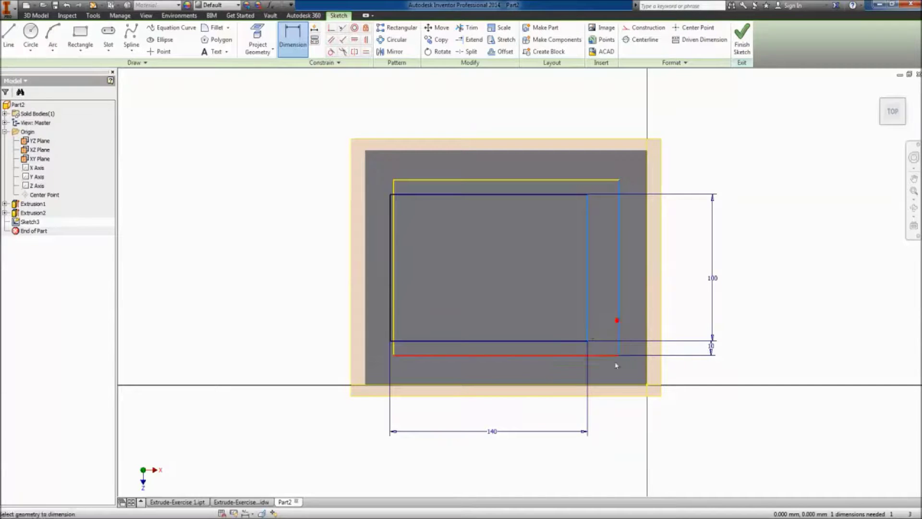
{"action": "left_click", "coordinate": [608, 429]}
{"action": "left_click", "coordinate": [606, 431]}
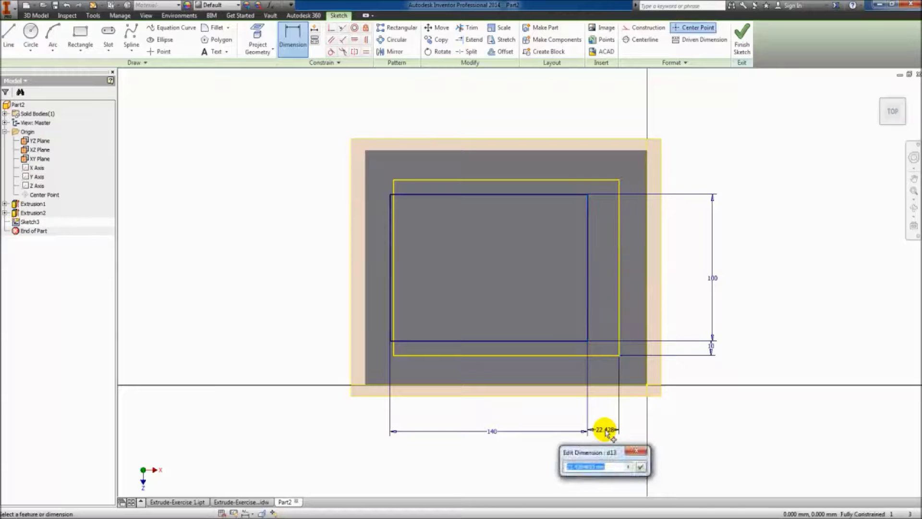
{"action": "key", "text": "Return"}
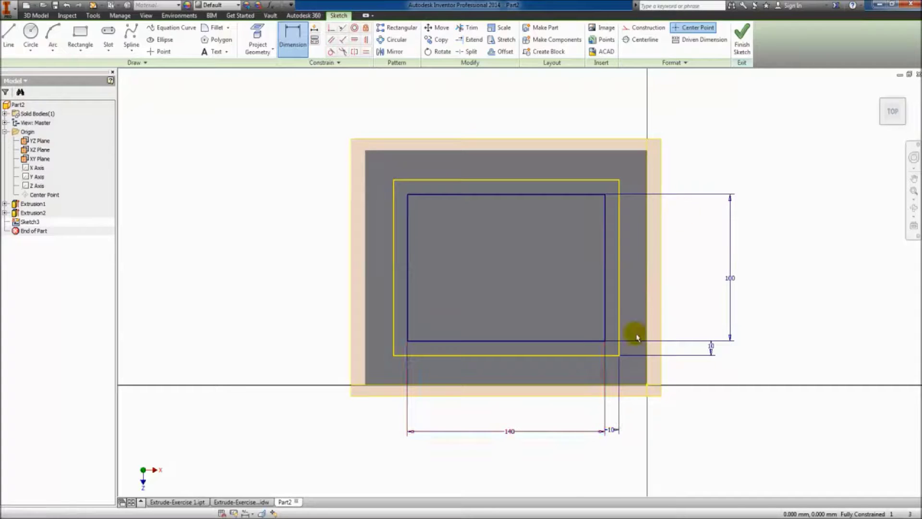
{"action": "left_click", "coordinate": [736, 56]}
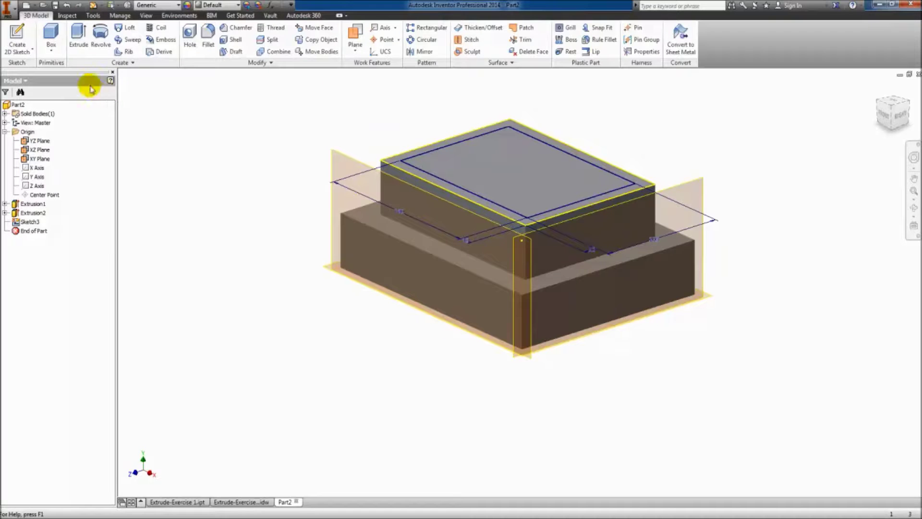
Step: Extrude the 140 by 100 mm rectangle as a 40 mm deep cut into the upper block
{"action": "left_click", "coordinate": [83, 51]}
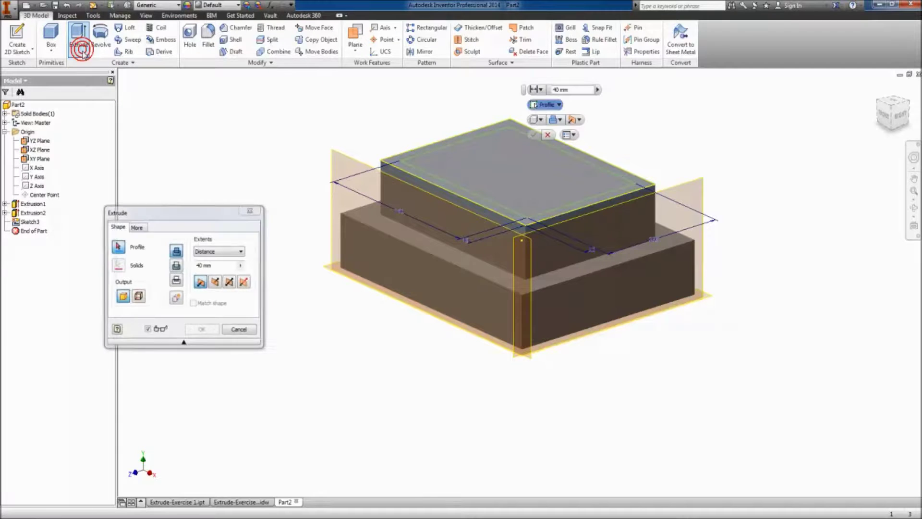
{"action": "left_click", "coordinate": [450, 167]}
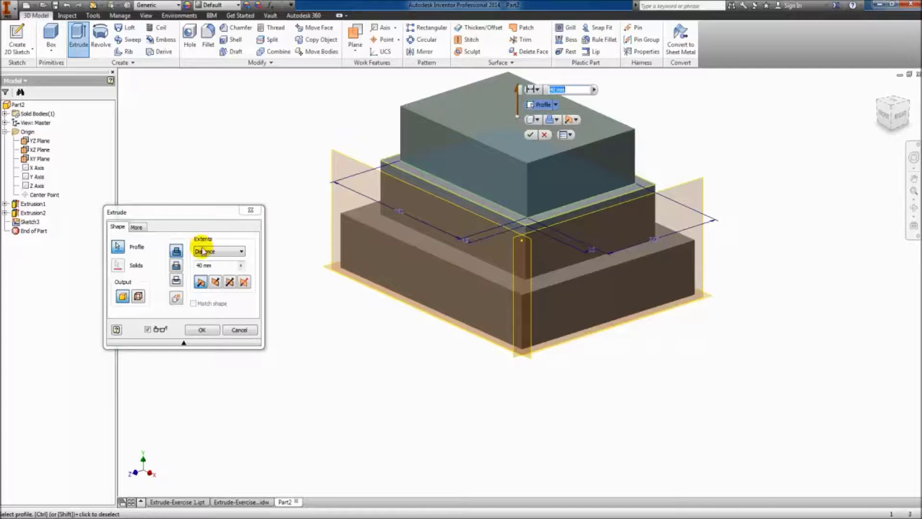
{"action": "left_click", "coordinate": [177, 265]}
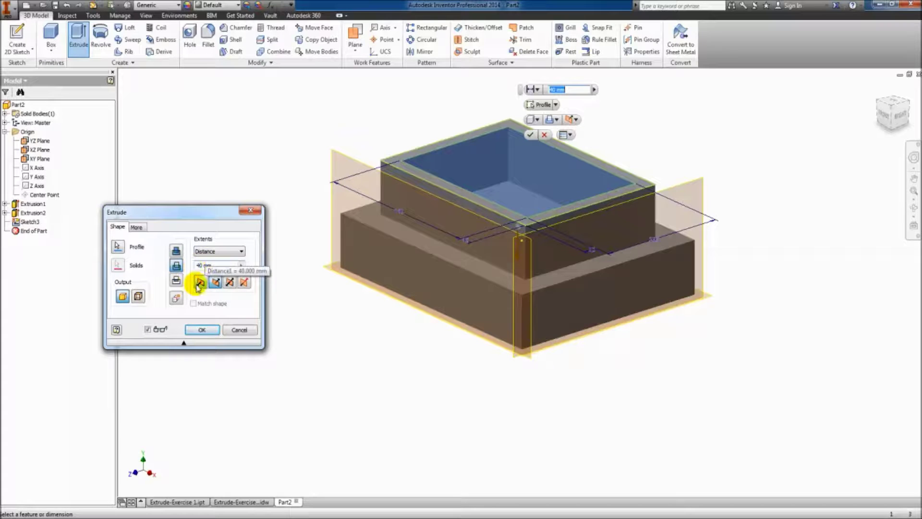
{"action": "left_click", "coordinate": [203, 328]}
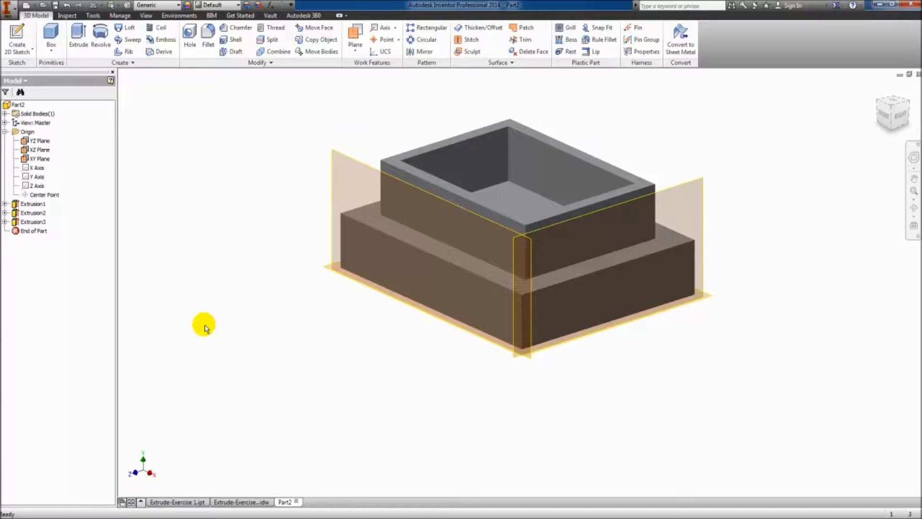
Step: Start a sketch on the rectangular pocket's floor and draw a circle 60 mm in diameter
{"action": "left_click", "coordinate": [508, 191]}
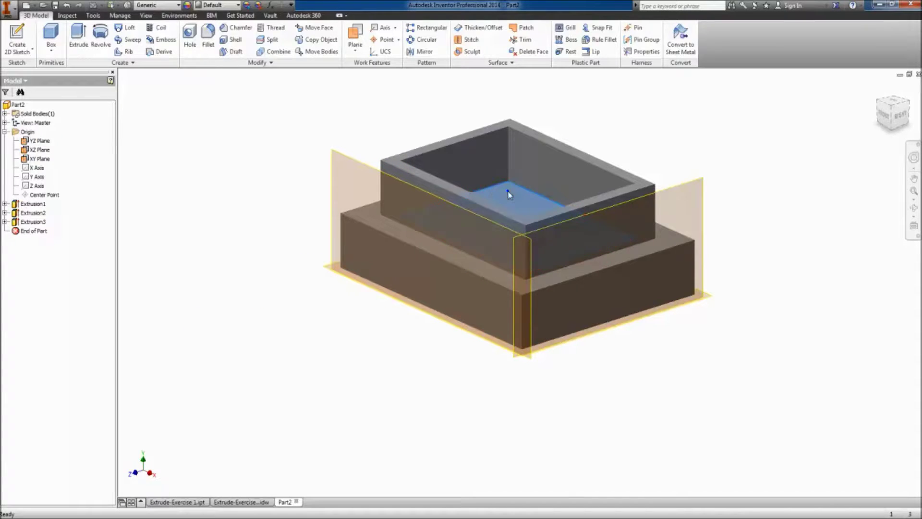
{"action": "right_click", "coordinate": [508, 191]}
{"action": "left_click", "coordinate": [511, 218]}
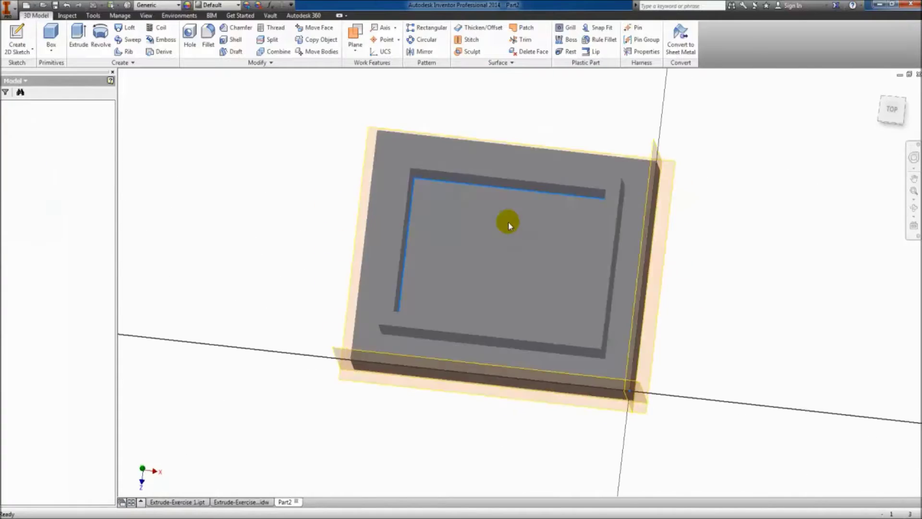
{"action": "left_click", "coordinate": [30, 34]}
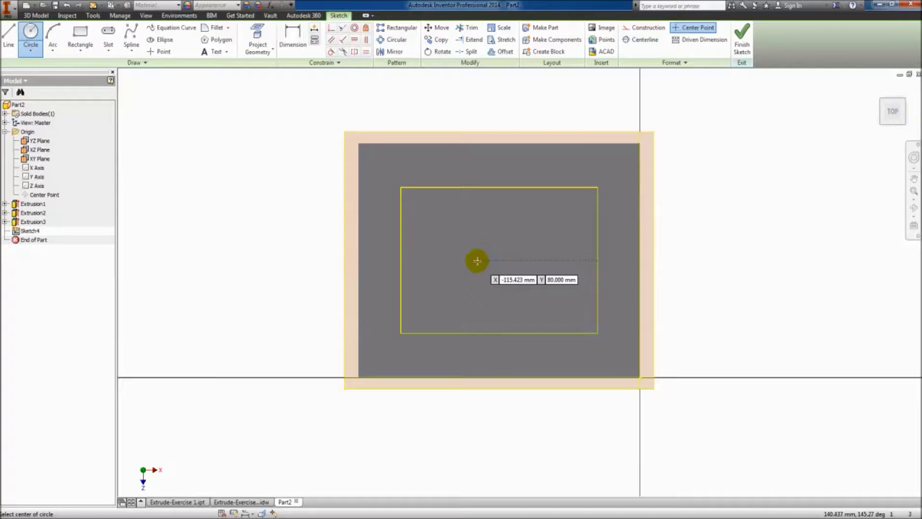
{"action": "left_click", "coordinate": [477, 261]}
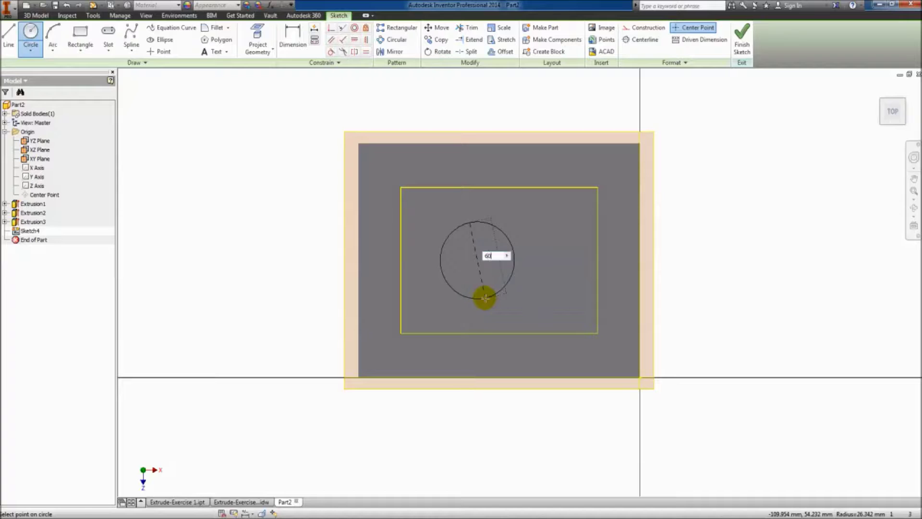
{"action": "type", "text": "60"}
{"action": "key", "text": "Return"}
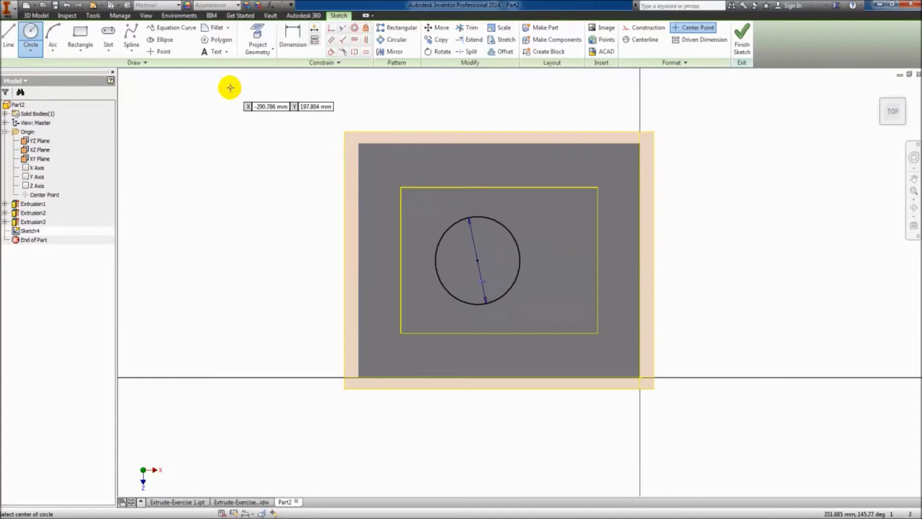
Step: Dimension the circle's centre 50 mm from the pocket's lower edge
{"action": "left_click", "coordinate": [297, 51]}
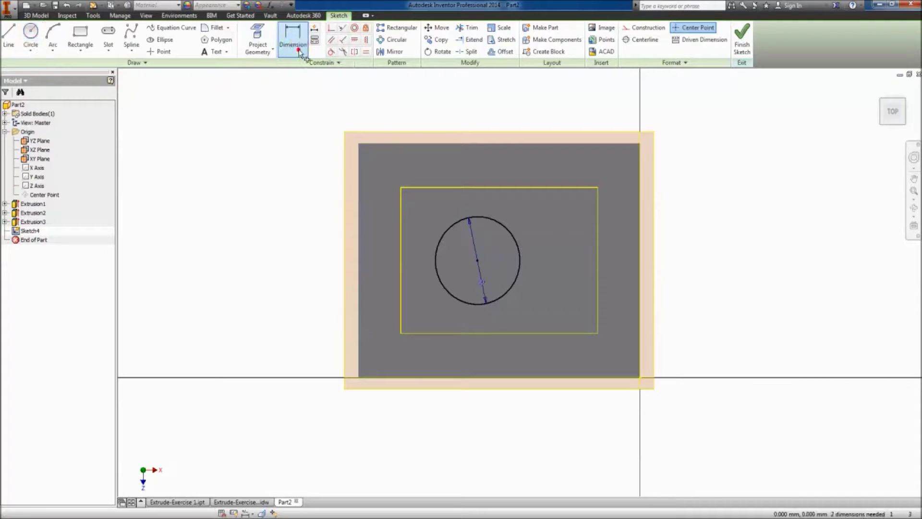
{"action": "left_click", "coordinate": [478, 263]}
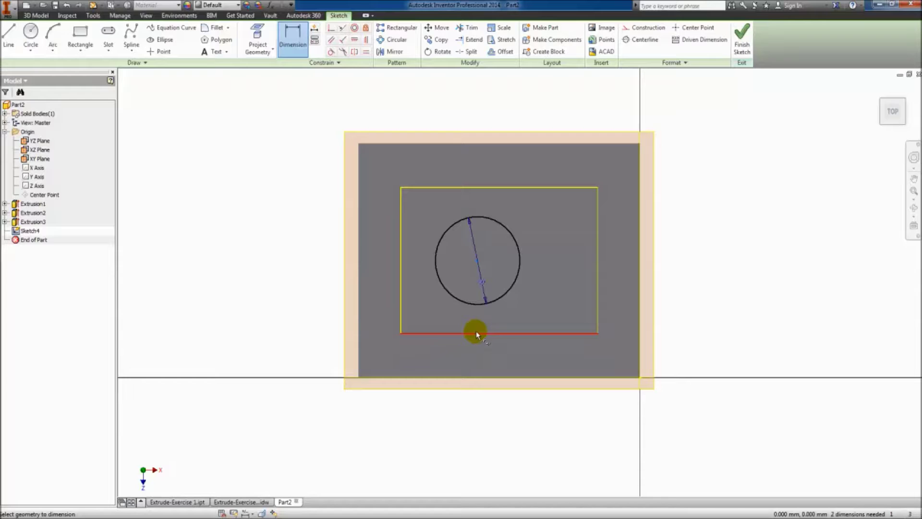
{"action": "left_click", "coordinate": [452, 333]}
{"action": "left_click", "coordinate": [476, 260]}
{"action": "left_click", "coordinate": [319, 296]}
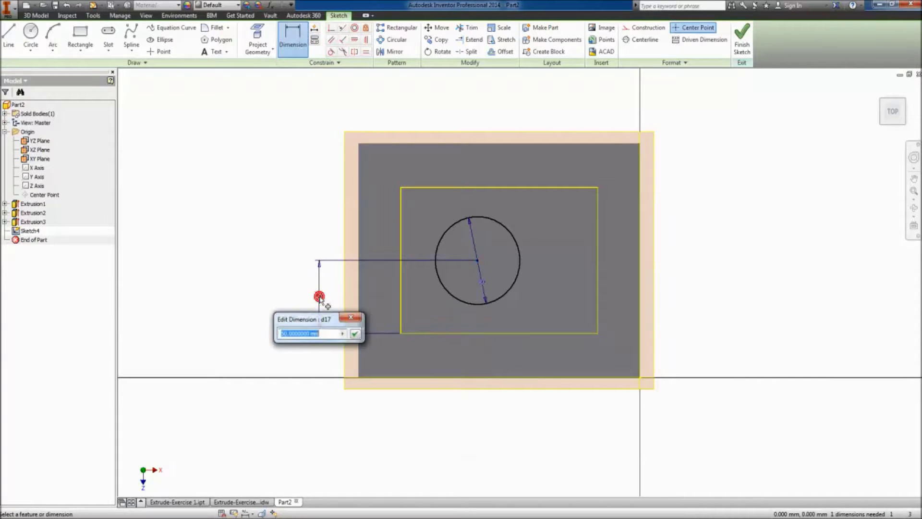
{"action": "left_click", "coordinate": [354, 333]}
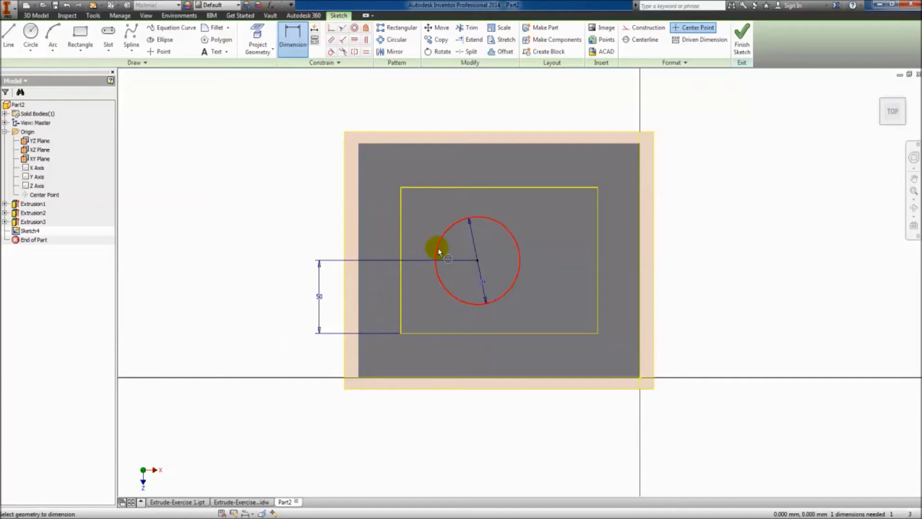
Step: Set the distance between the circle's centre and the pocket's left edge to 70 mm, and finish the sketch
{"action": "left_click", "coordinate": [401, 252]}
{"action": "left_click", "coordinate": [478, 259]}
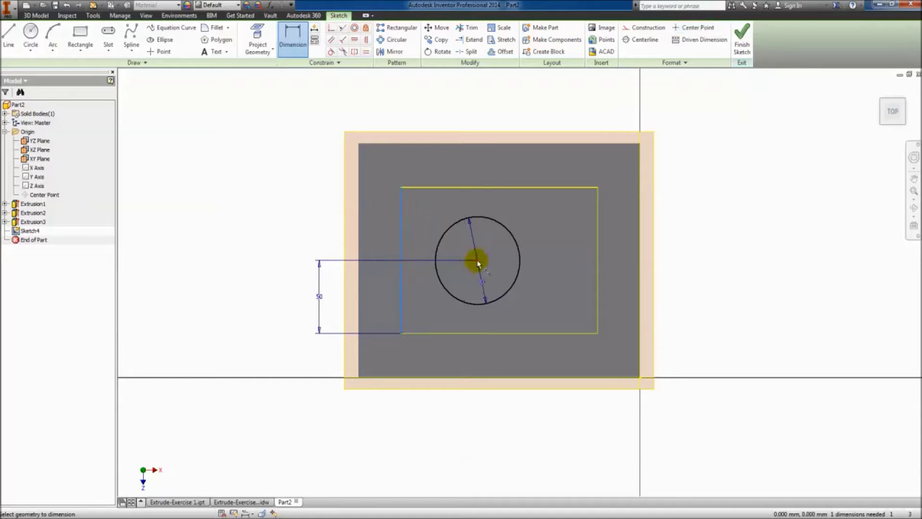
{"action": "left_click", "coordinate": [438, 126]}
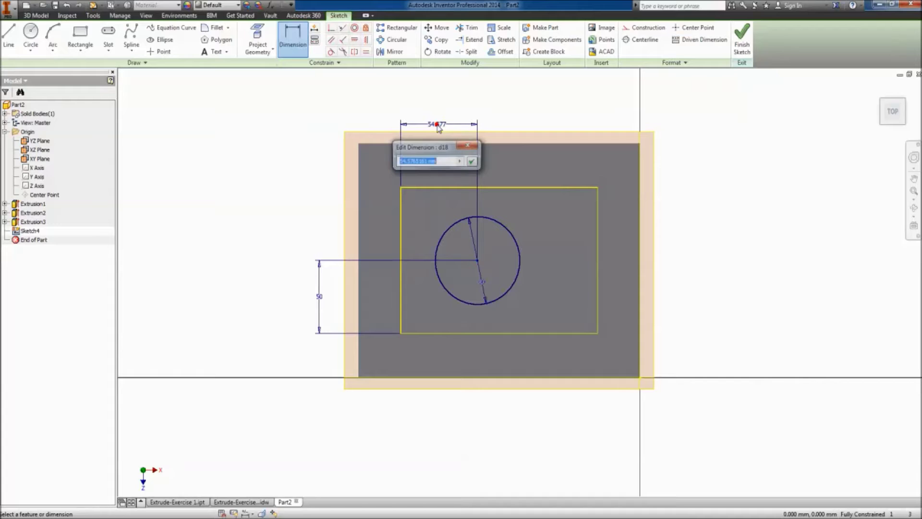
{"action": "type", "text": "70"}
{"action": "key", "text": "Return"}
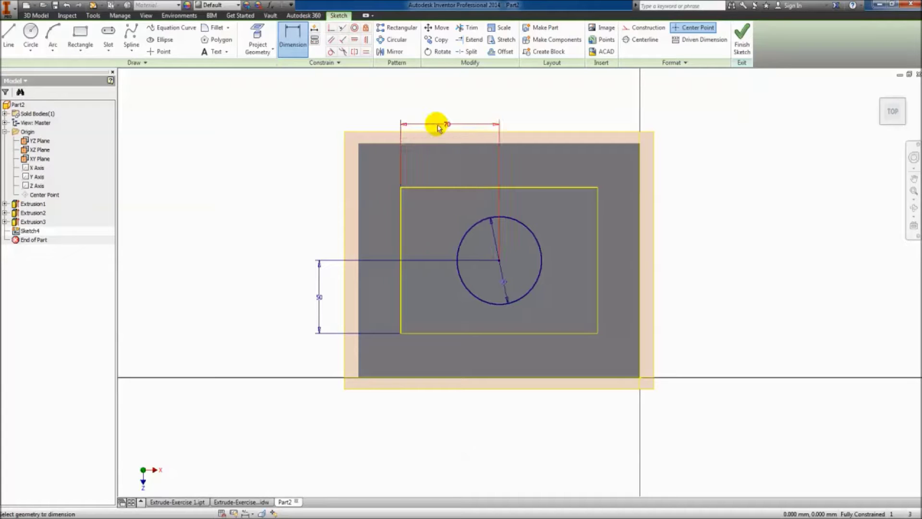
{"action": "left_click", "coordinate": [739, 48]}
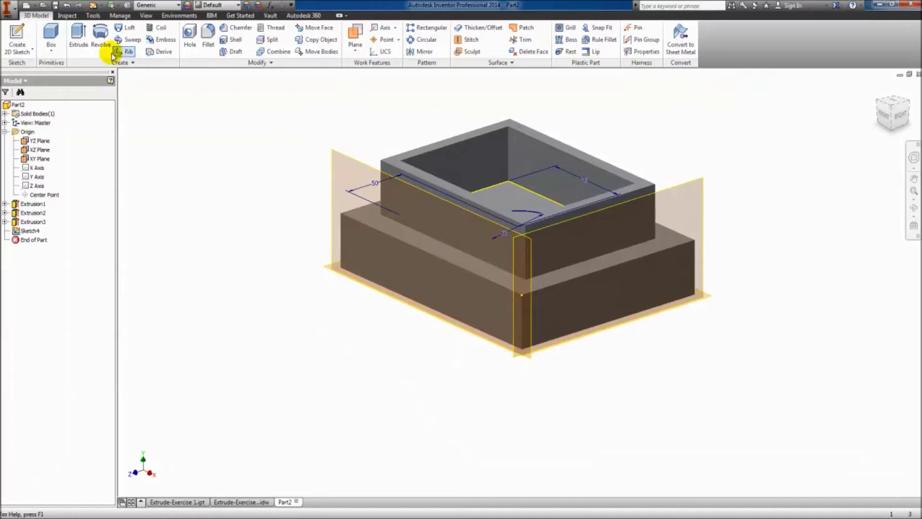
Step: Extrude the 60 mm circle as a 20 mm deep cut into the pocket's floor
{"action": "left_click", "coordinate": [78, 38]}
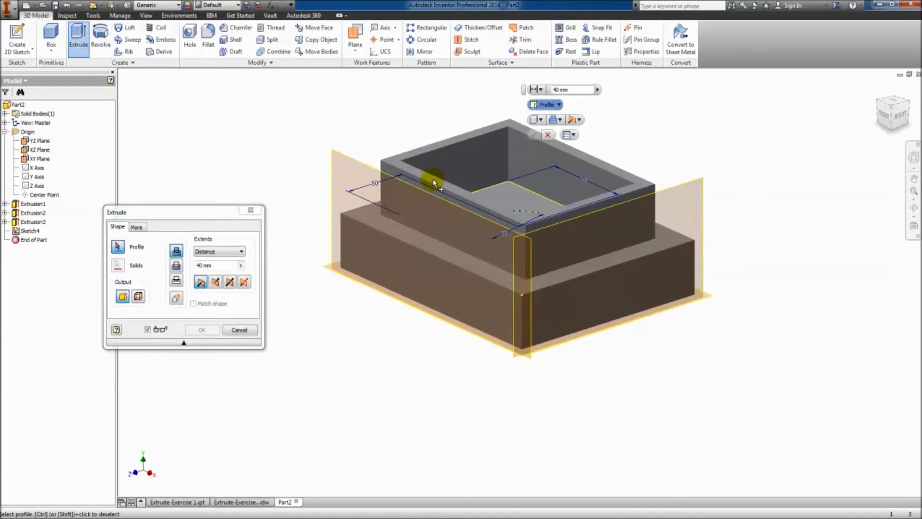
{"action": "left_click", "coordinate": [522, 216]}
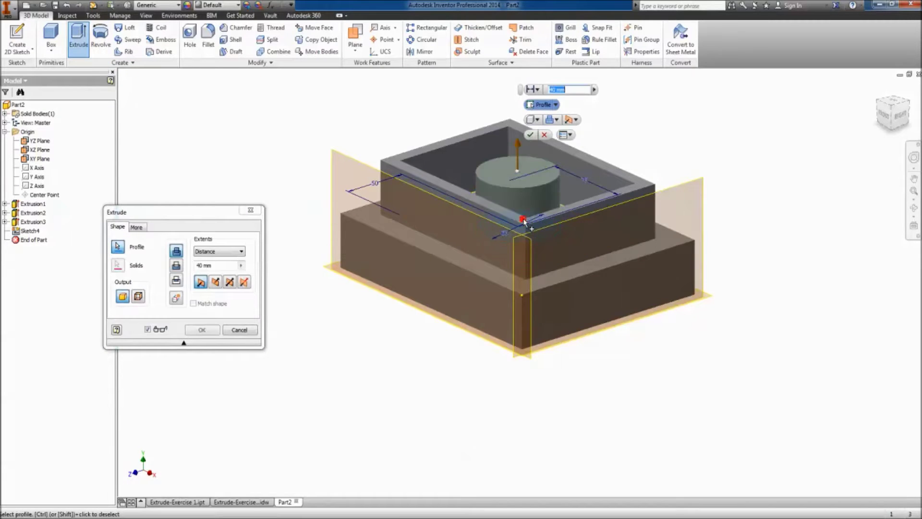
{"action": "left_click", "coordinate": [177, 265]}
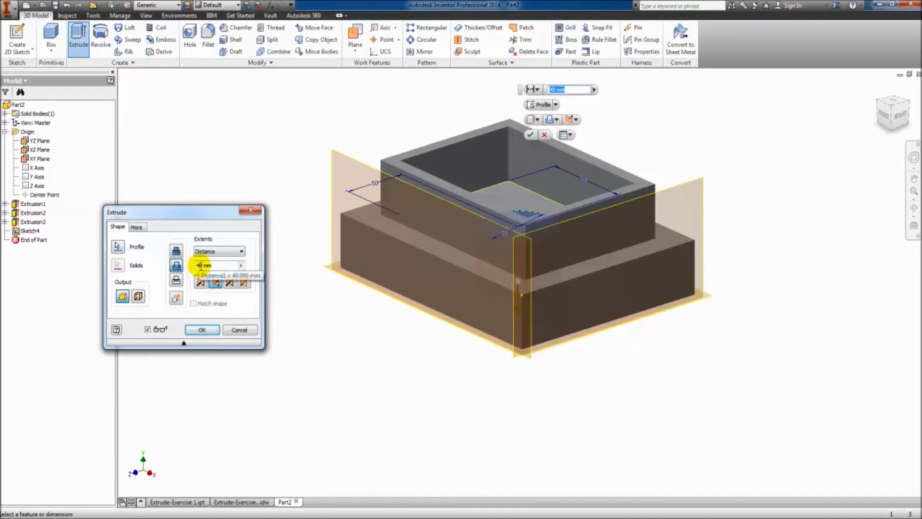
{"action": "double_click", "coordinate": [199, 265]}
{"action": "type", "text": "2"}
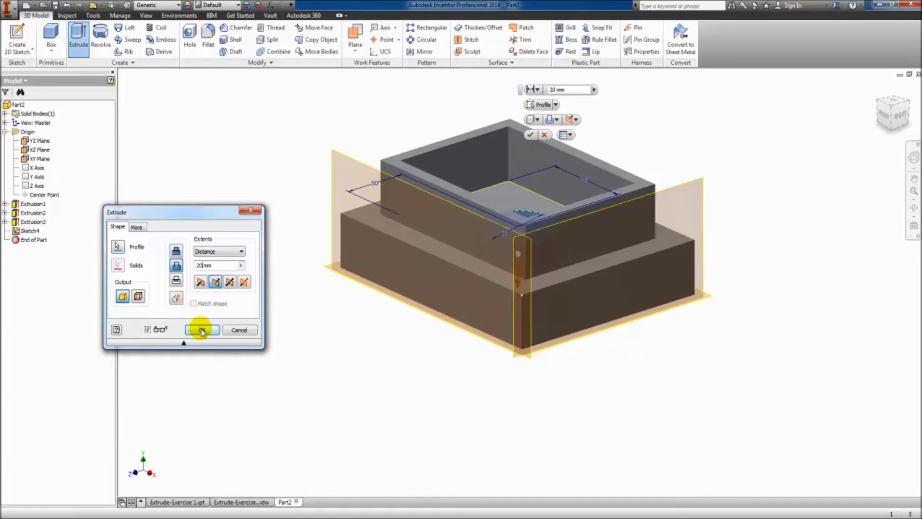
{"action": "left_click", "coordinate": [201, 330]}
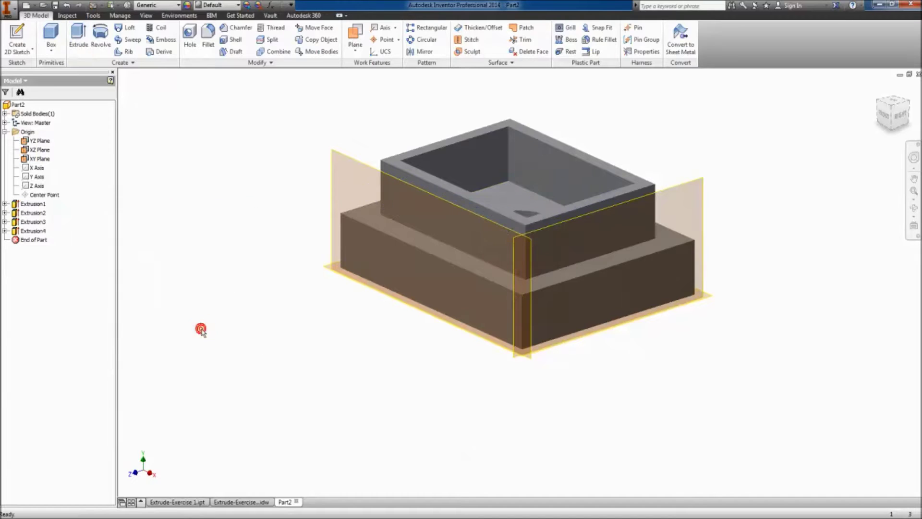
Step: Sketch a 40 mm diameter circle on the floor of the 60 mm circular recess, concentric with it, and finish the sketch
{"action": "left_click", "coordinate": [896, 101]}
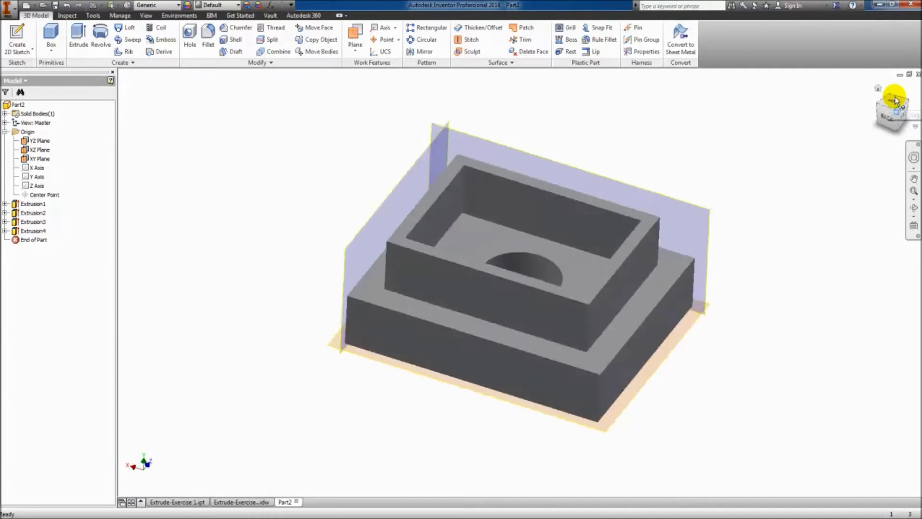
{"action": "right_click", "coordinate": [520, 291]}
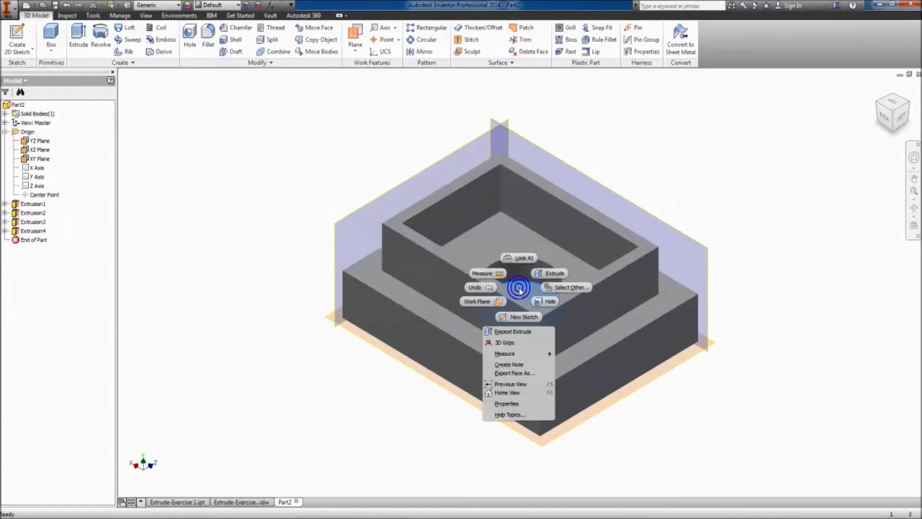
{"action": "left_click", "coordinate": [520, 318]}
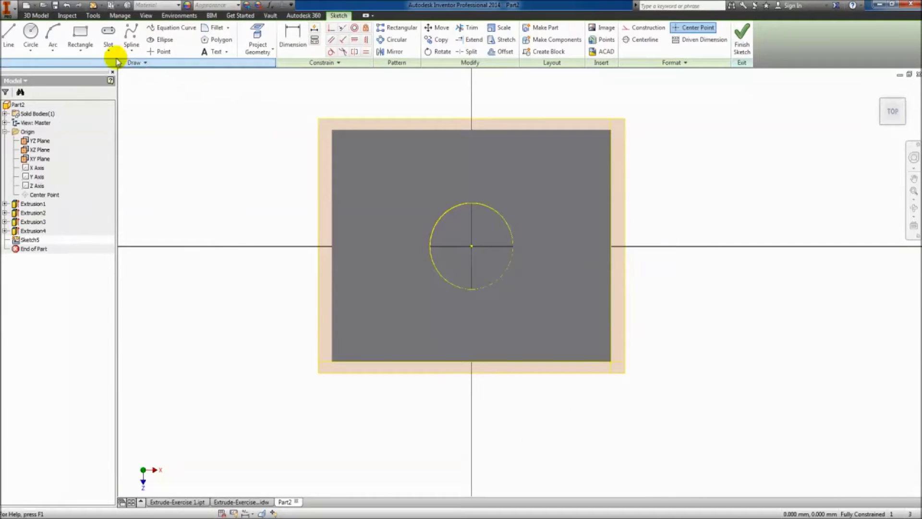
{"action": "left_click", "coordinate": [33, 41]}
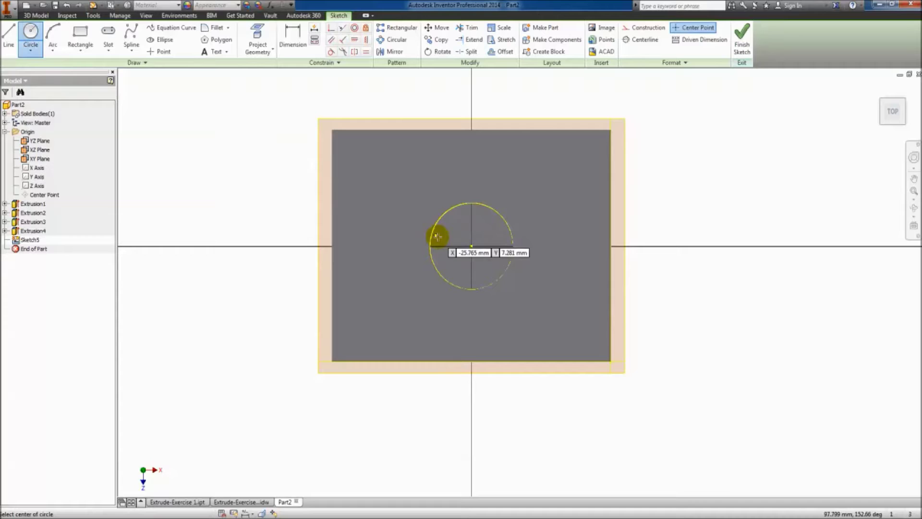
{"action": "left_click_drag", "start_coordinate": [473, 245], "coordinate": [483, 274]}
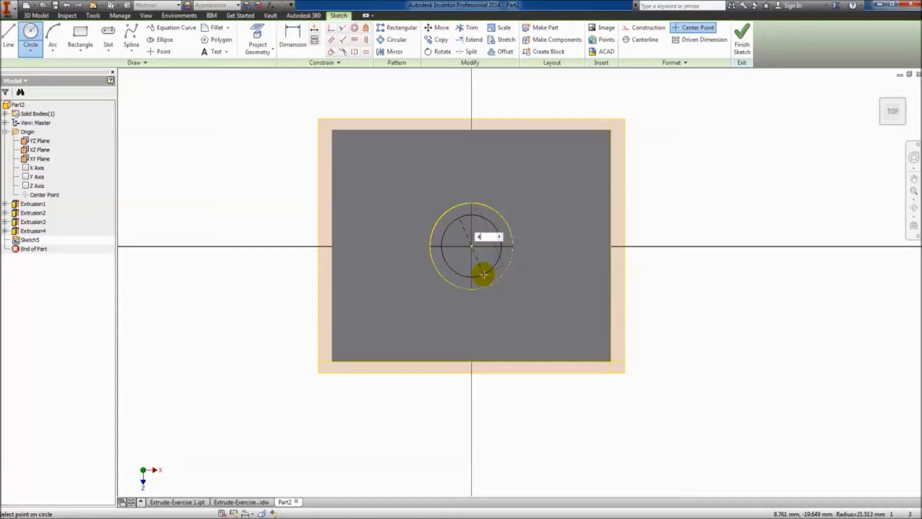
{"action": "key", "text": "Return"}
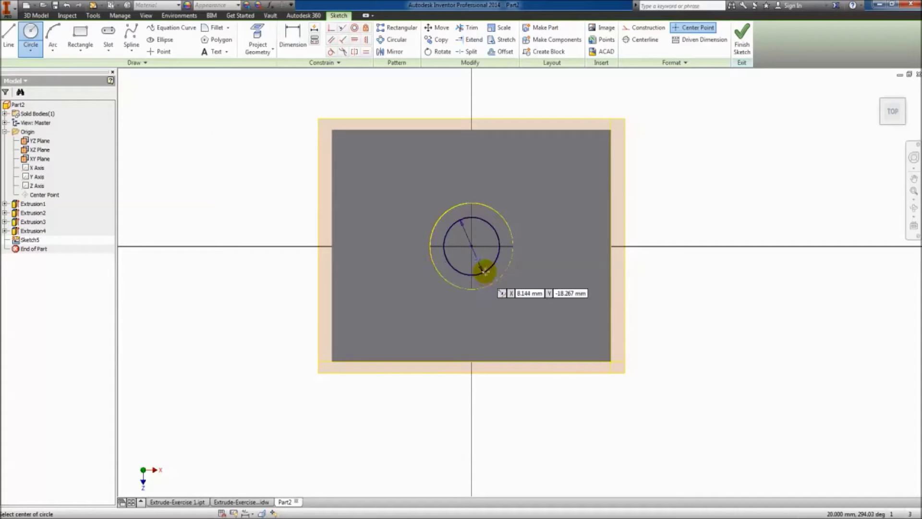
{"action": "left_click", "coordinate": [740, 48]}
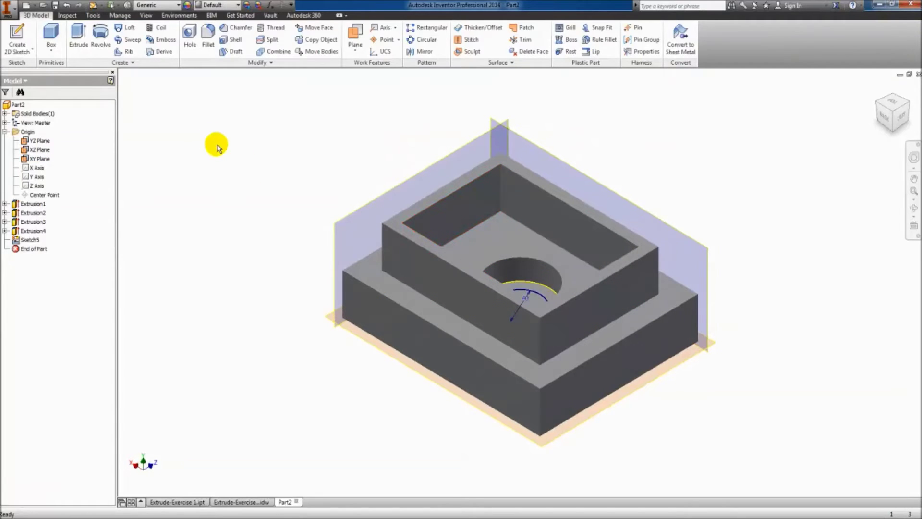
Step: Extrude the 40 mm circle as a cut with its extents set to All
{"action": "left_click", "coordinate": [79, 38]}
{"action": "left_click", "coordinate": [521, 302]}
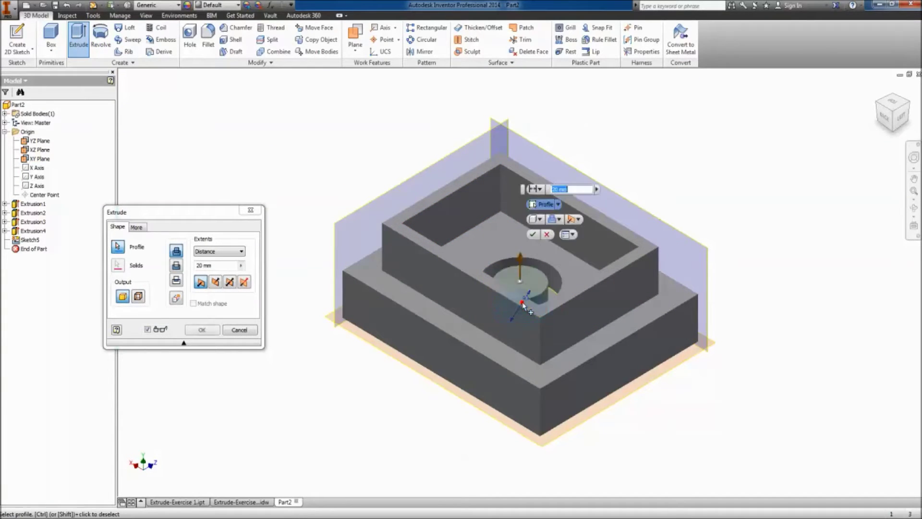
{"action": "left_click", "coordinate": [207, 252]}
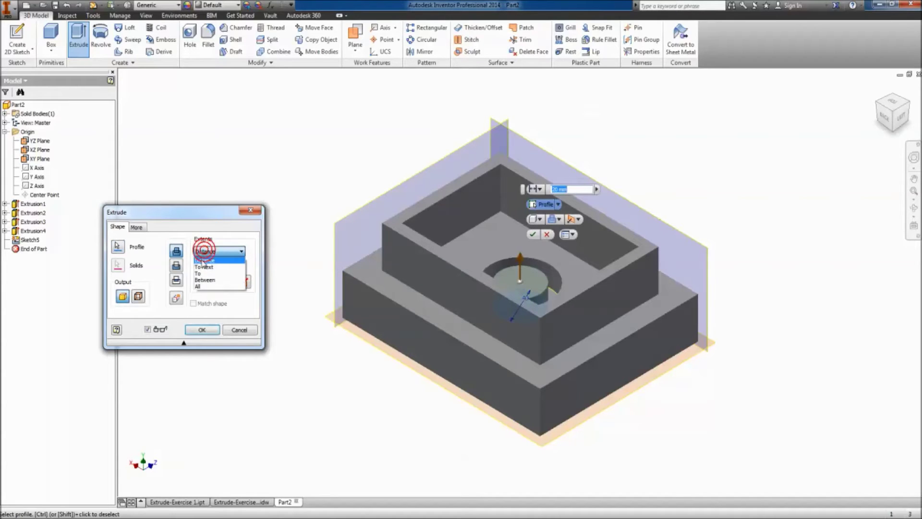
{"action": "left_click", "coordinate": [200, 286]}
{"action": "left_click", "coordinate": [210, 330]}
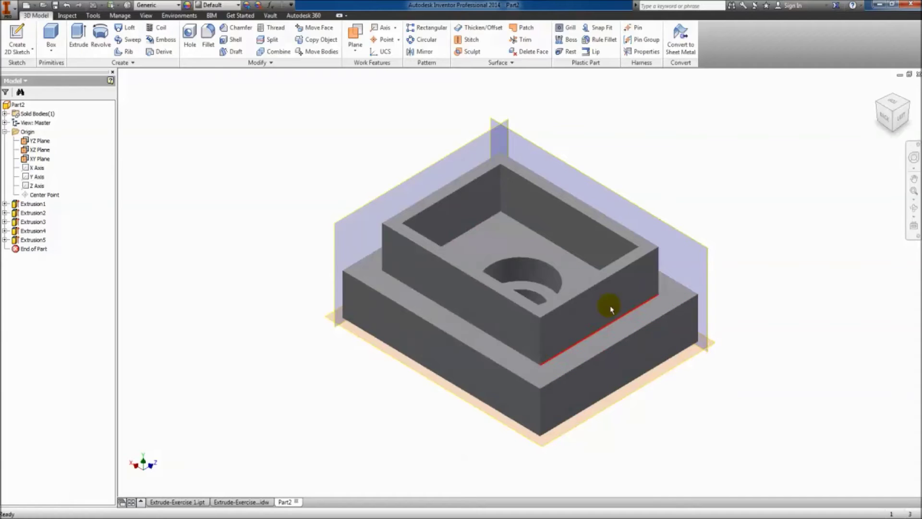
Step: Hide the YZ, XZ and XY origin planes and view the part from its front-right isometric corner
{"action": "left_click", "coordinate": [40, 143]}
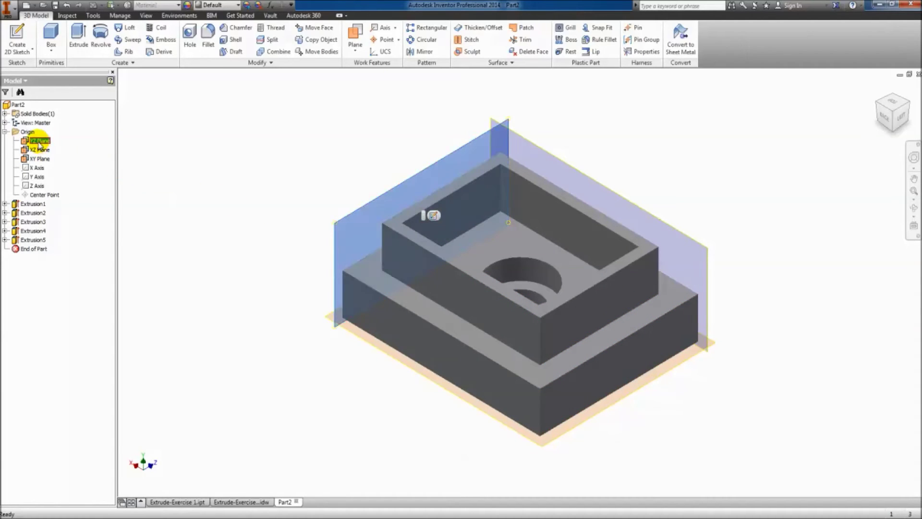
{"action": "left_click", "coordinate": [39, 149], "text": "ctrl"}
{"action": "left_click", "coordinate": [33, 159], "text": "ctrl"}
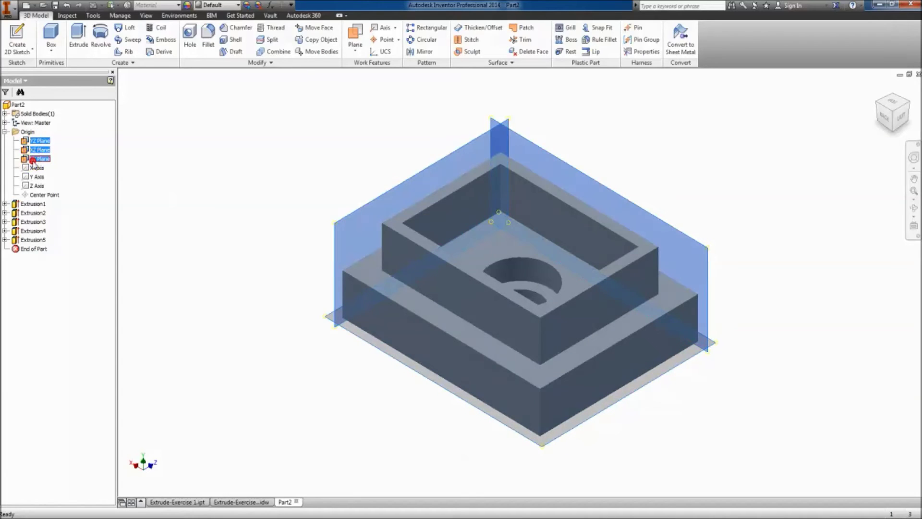
{"action": "right_click", "coordinate": [33, 160]}
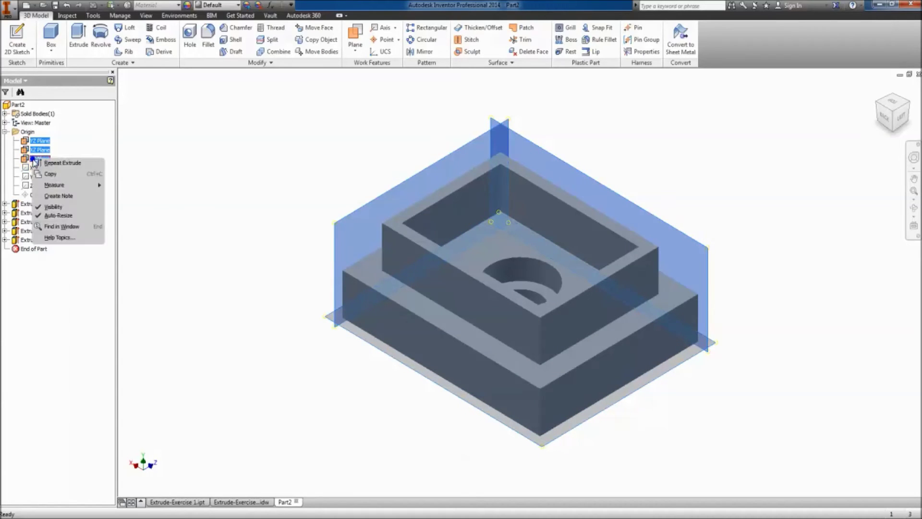
{"action": "left_click", "coordinate": [46, 205]}
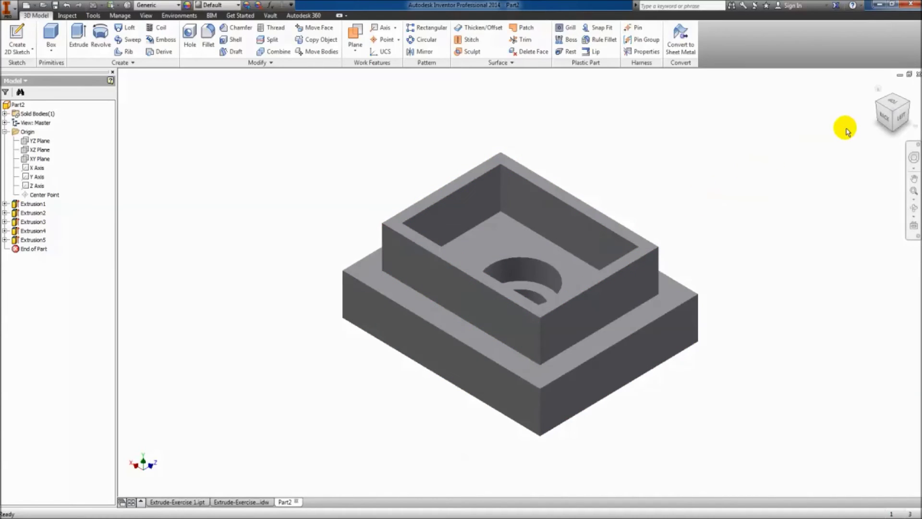
{"action": "left_click", "coordinate": [878, 105]}
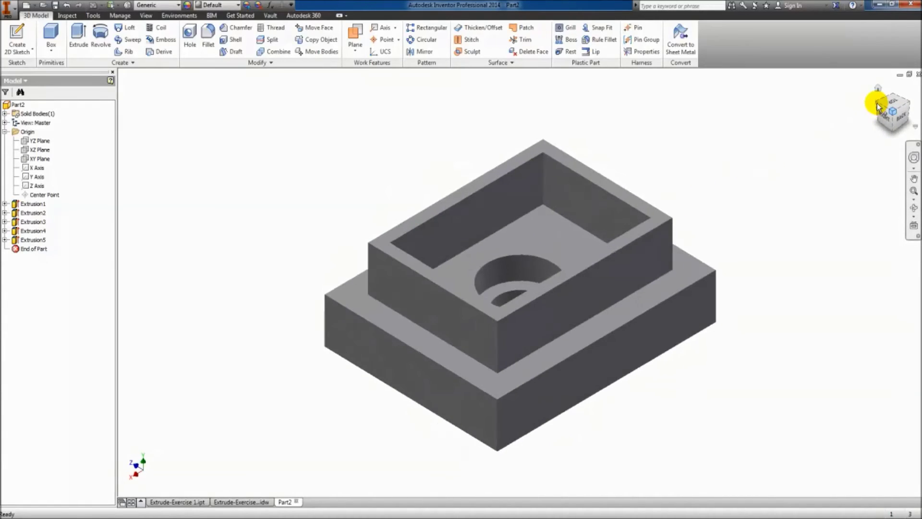
{"action": "left_click", "coordinate": [878, 105]}
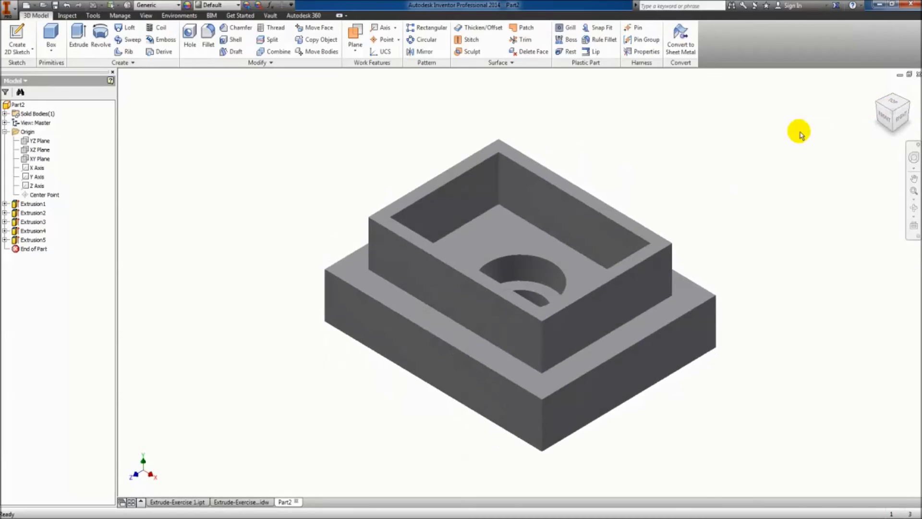